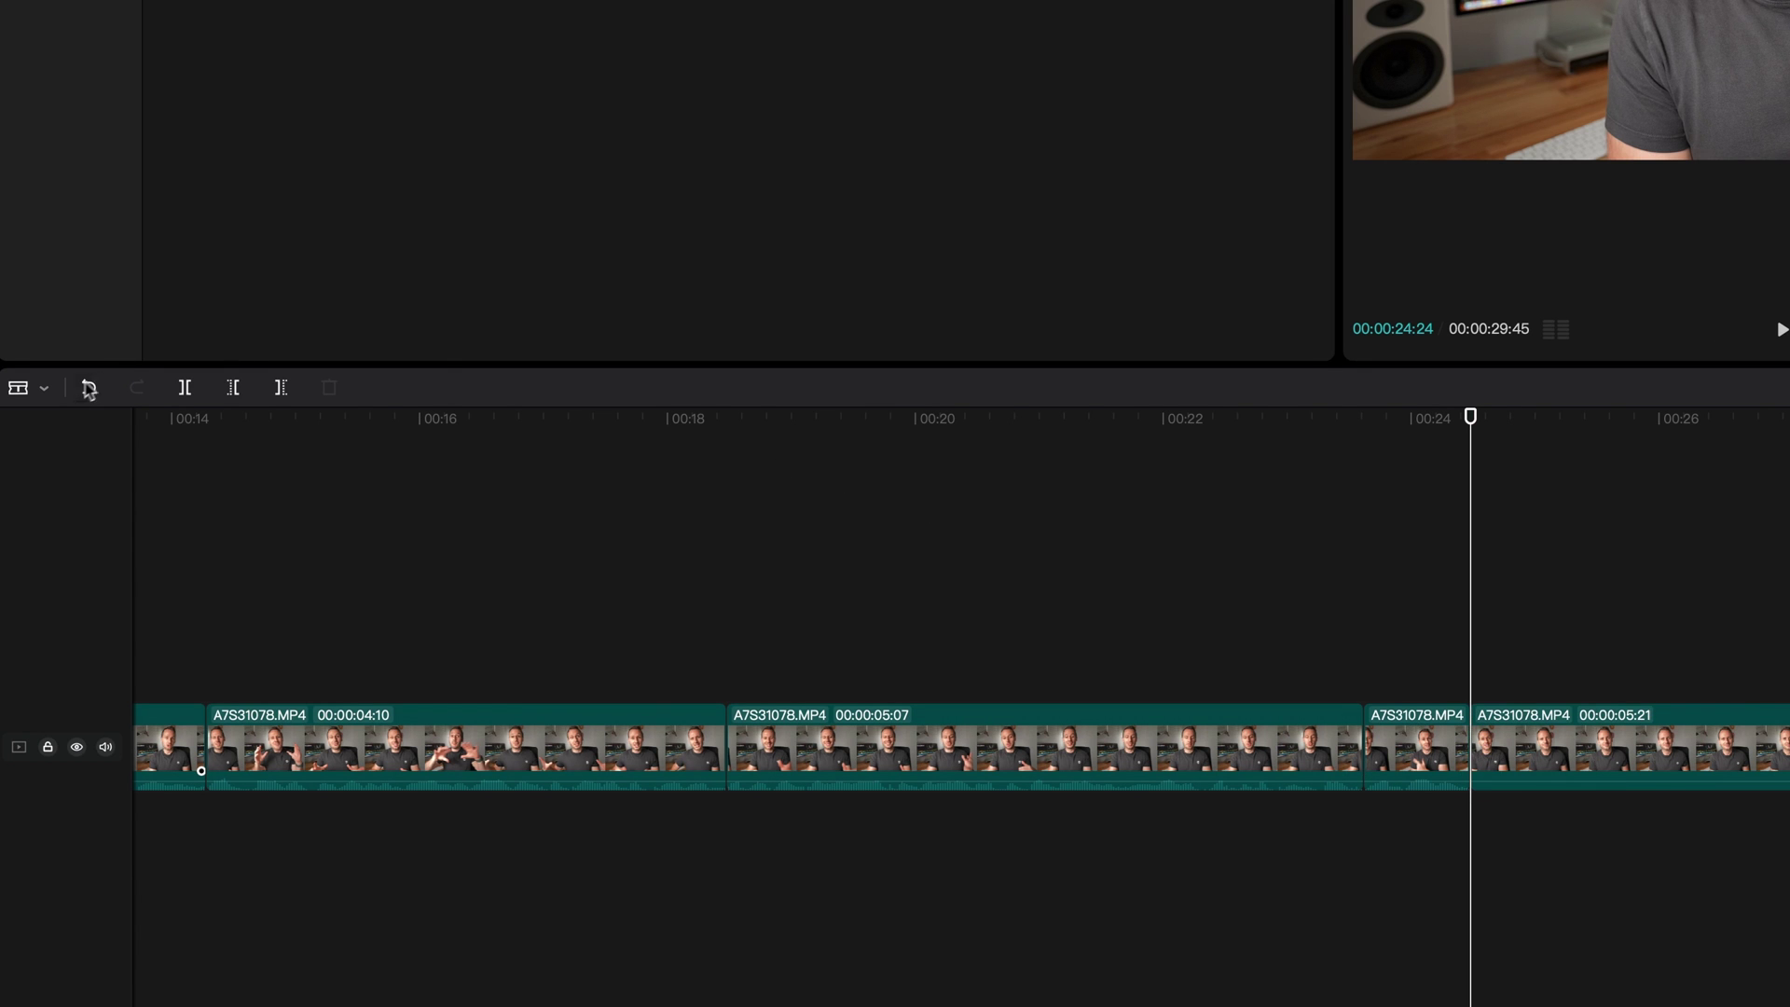
# Step: Return to the Cursor tool and delete the last clip, shortening the timeline to 00:00:24:24
pyautogui.click(40, 390)
pyautogui.click(56, 423)
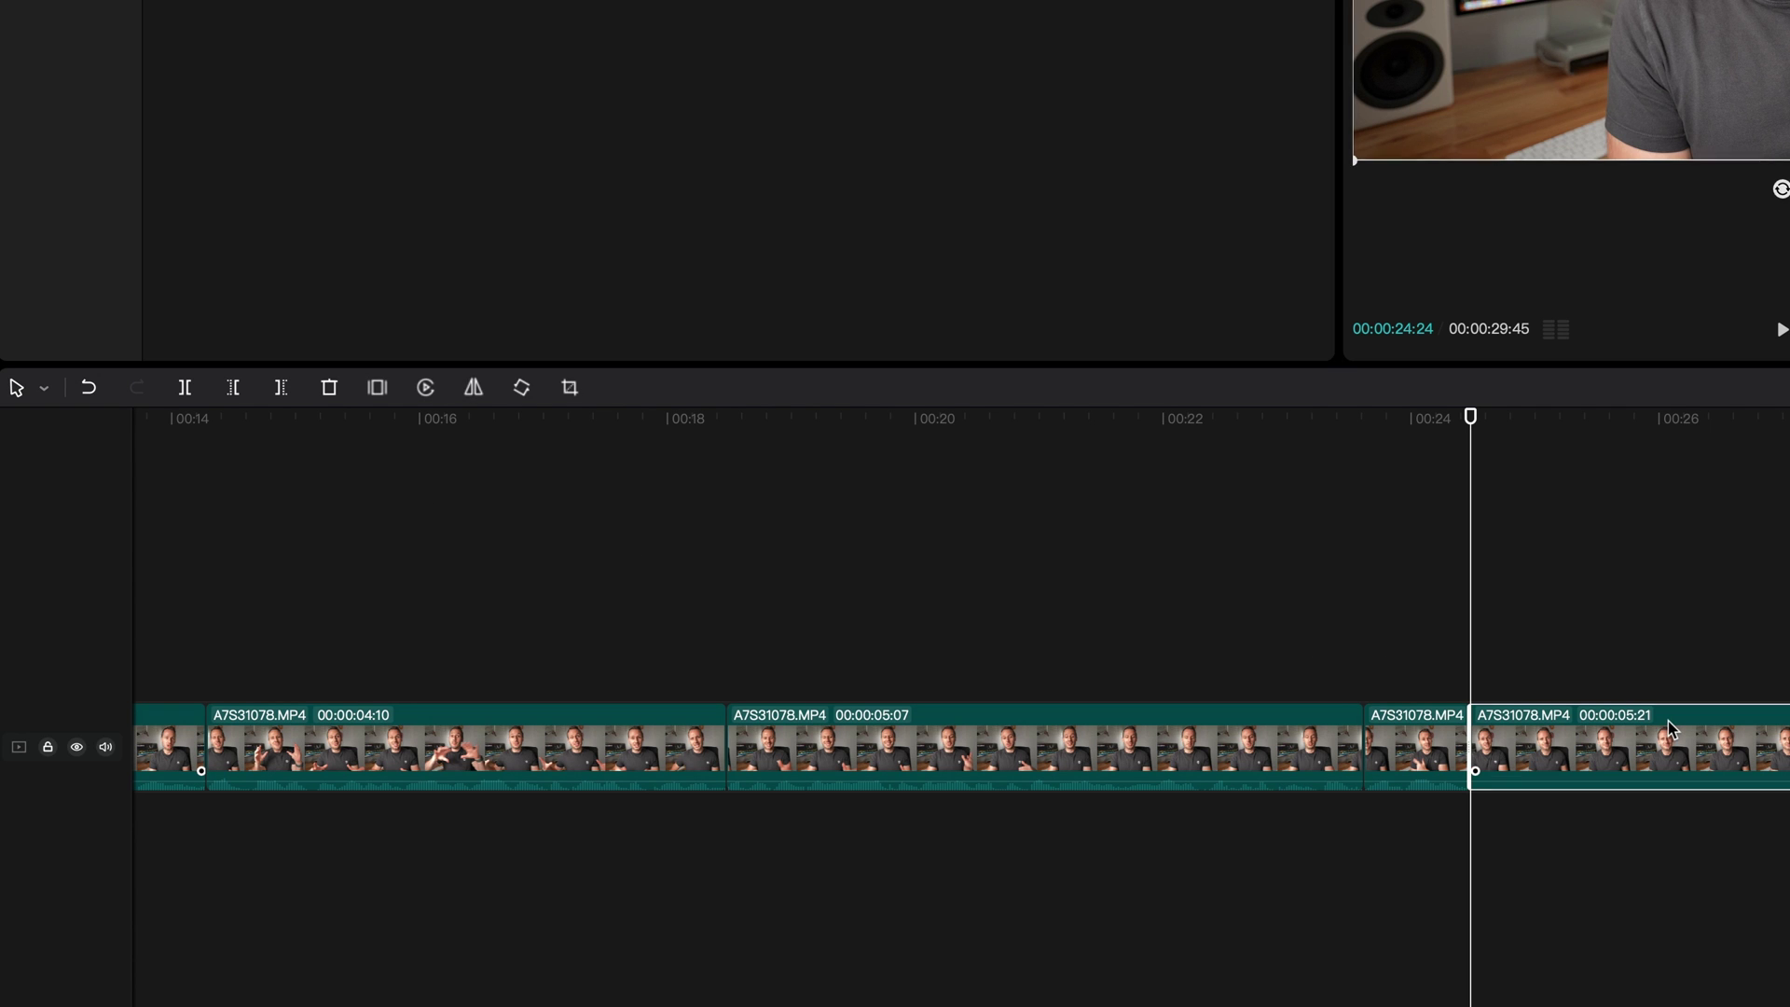
pyautogui.press('Delete')
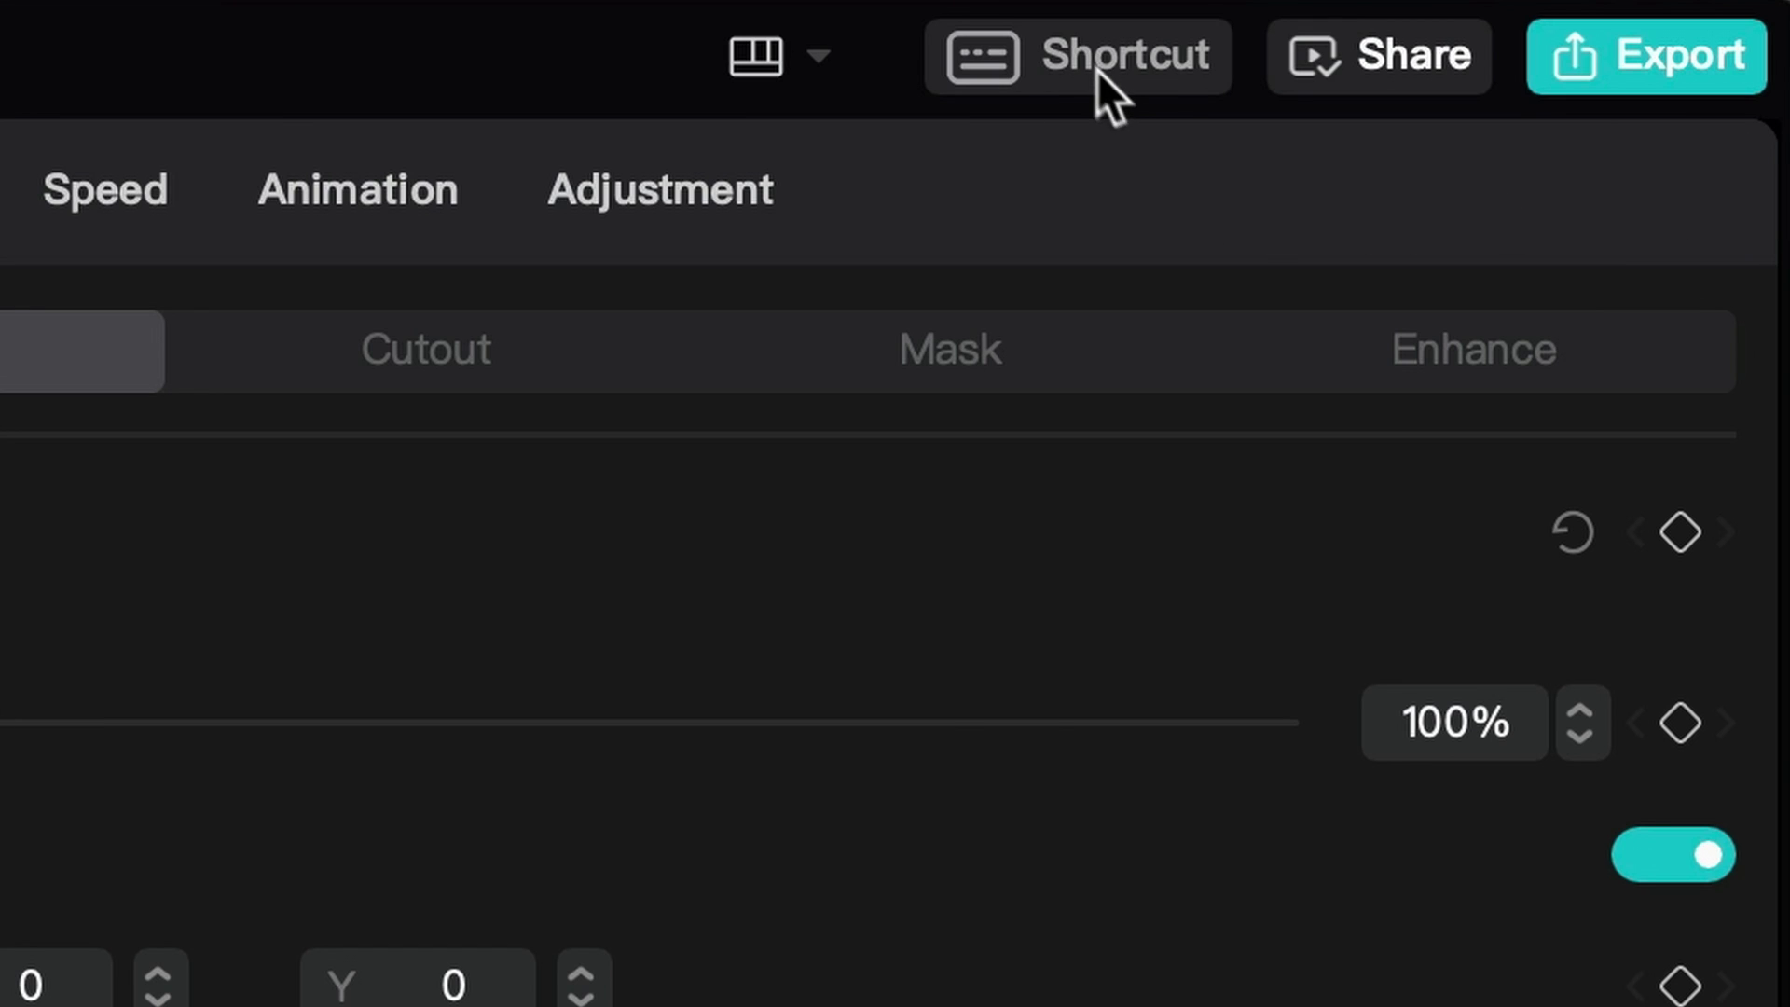
# Step: Remap Split all to S, overriding Auto snapping, then show the Basic shortcuts list
pyautogui.click(1093, 56)
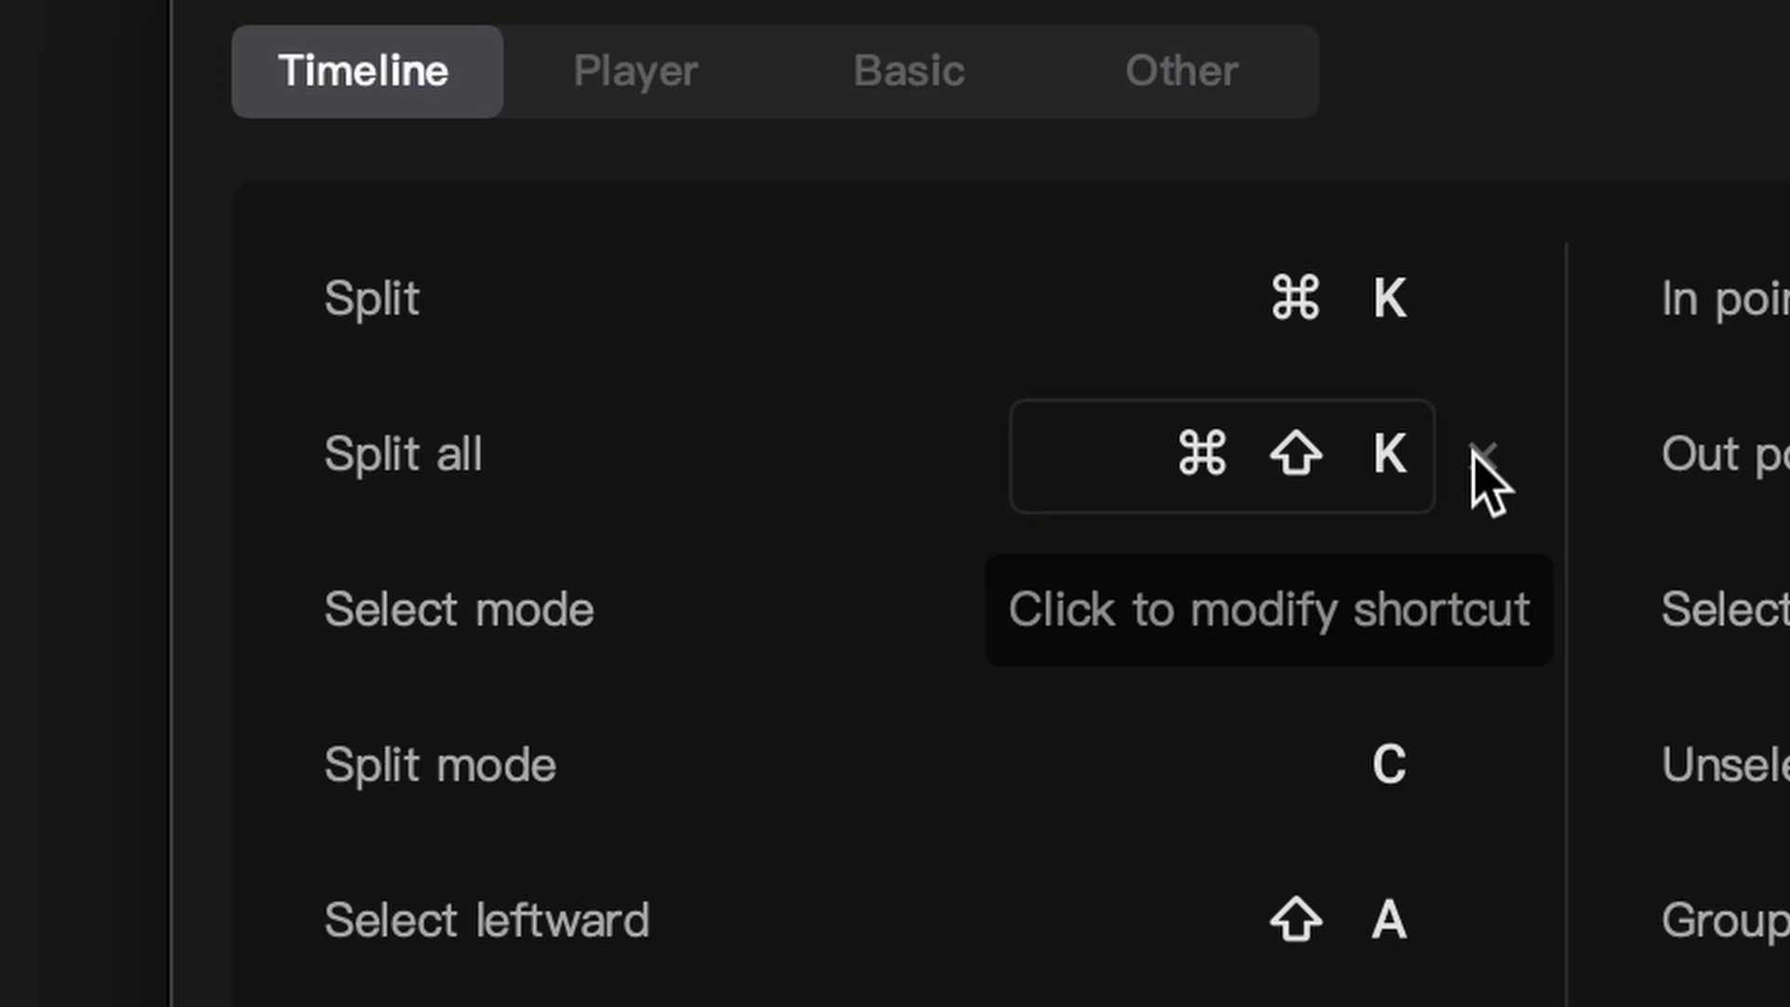
pyautogui.click(1480, 454)
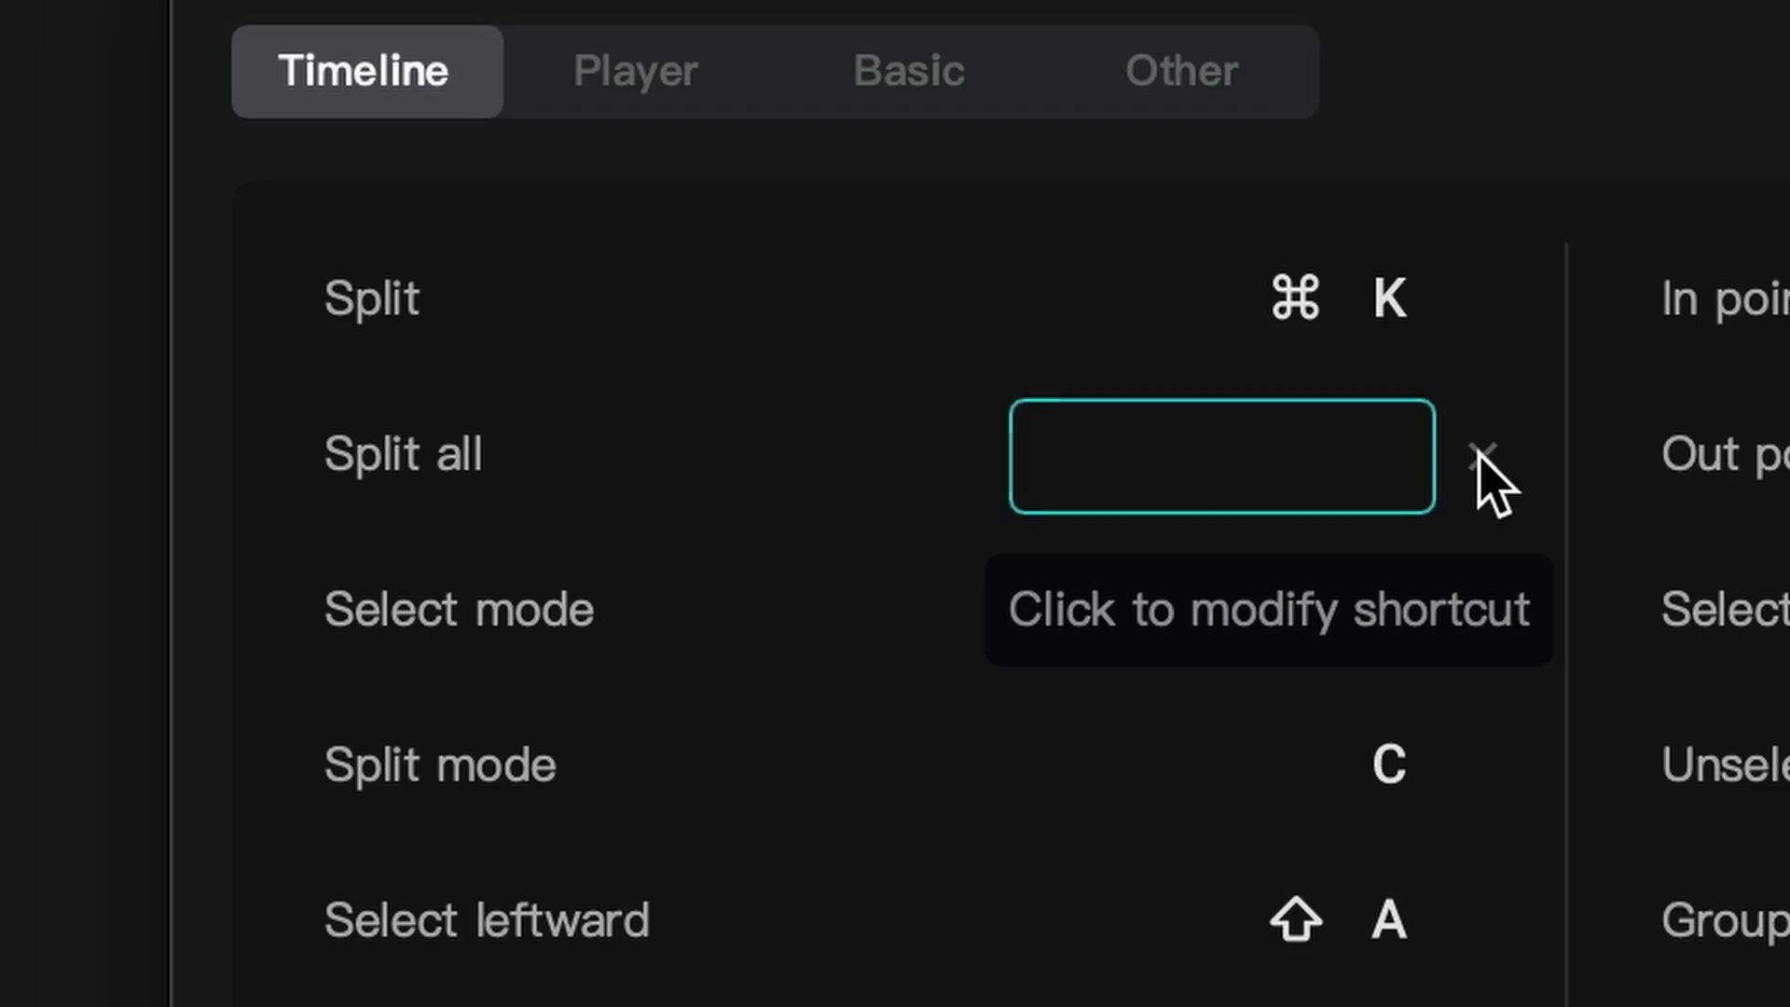
pyautogui.press('s')
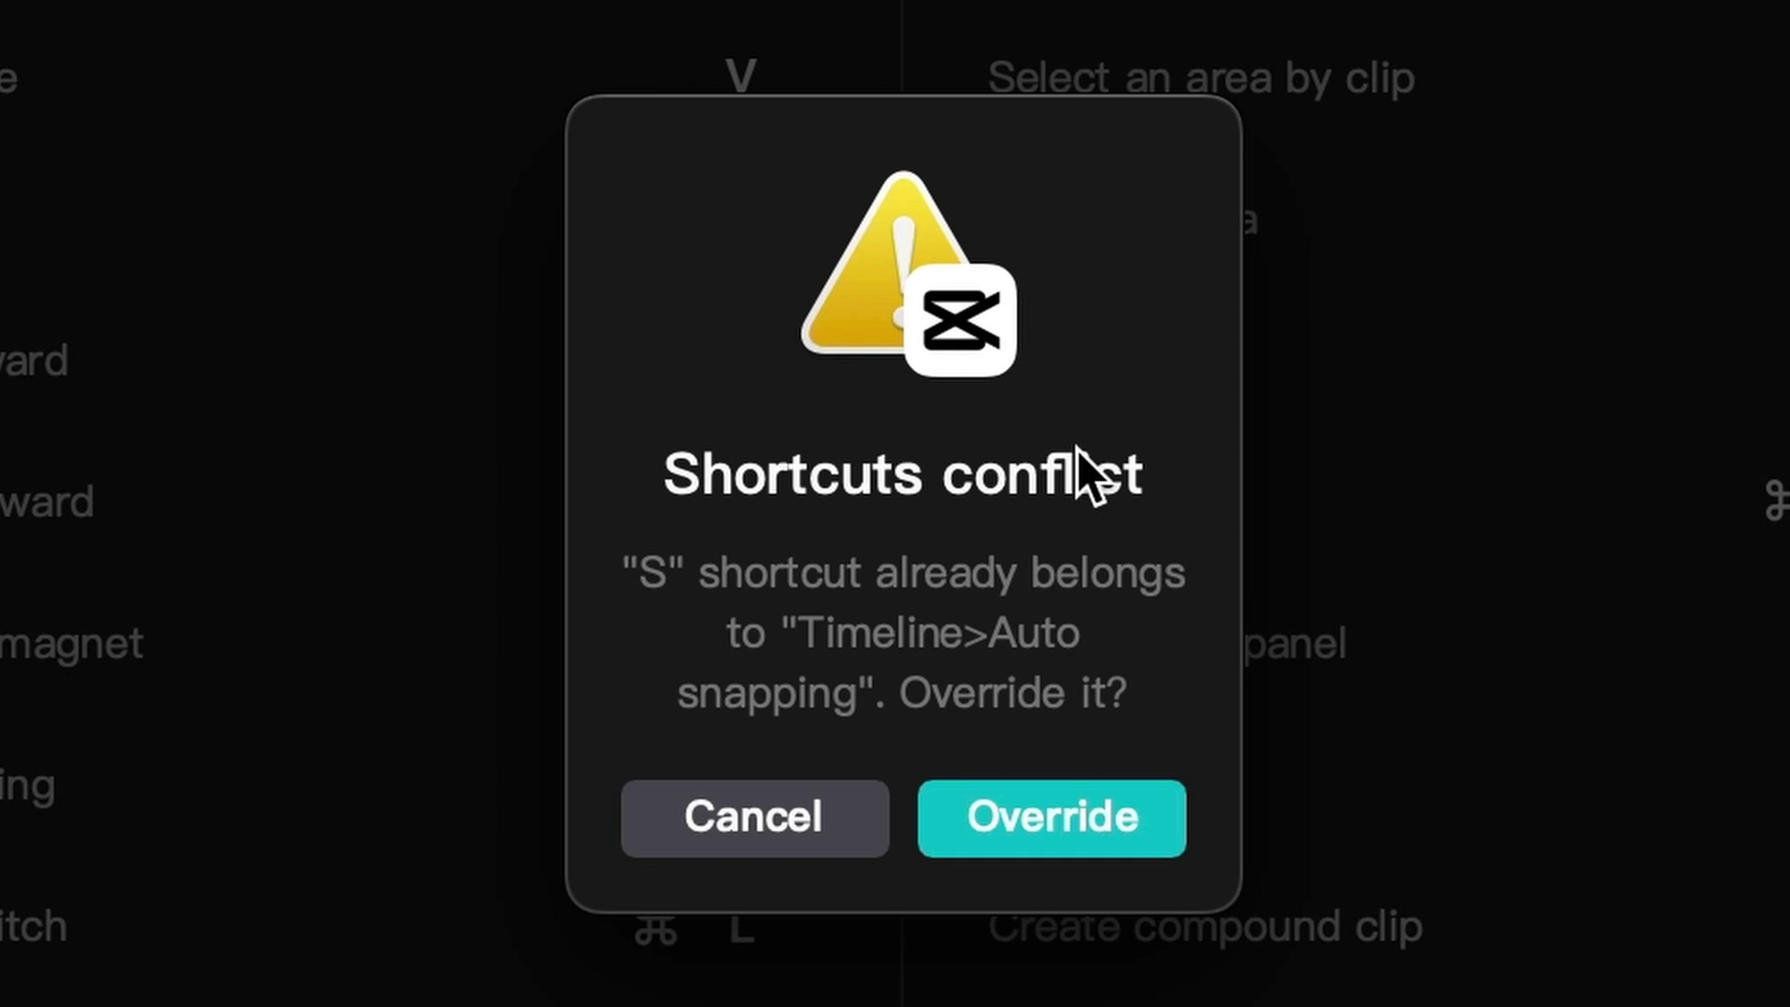
pyautogui.click(1061, 815)
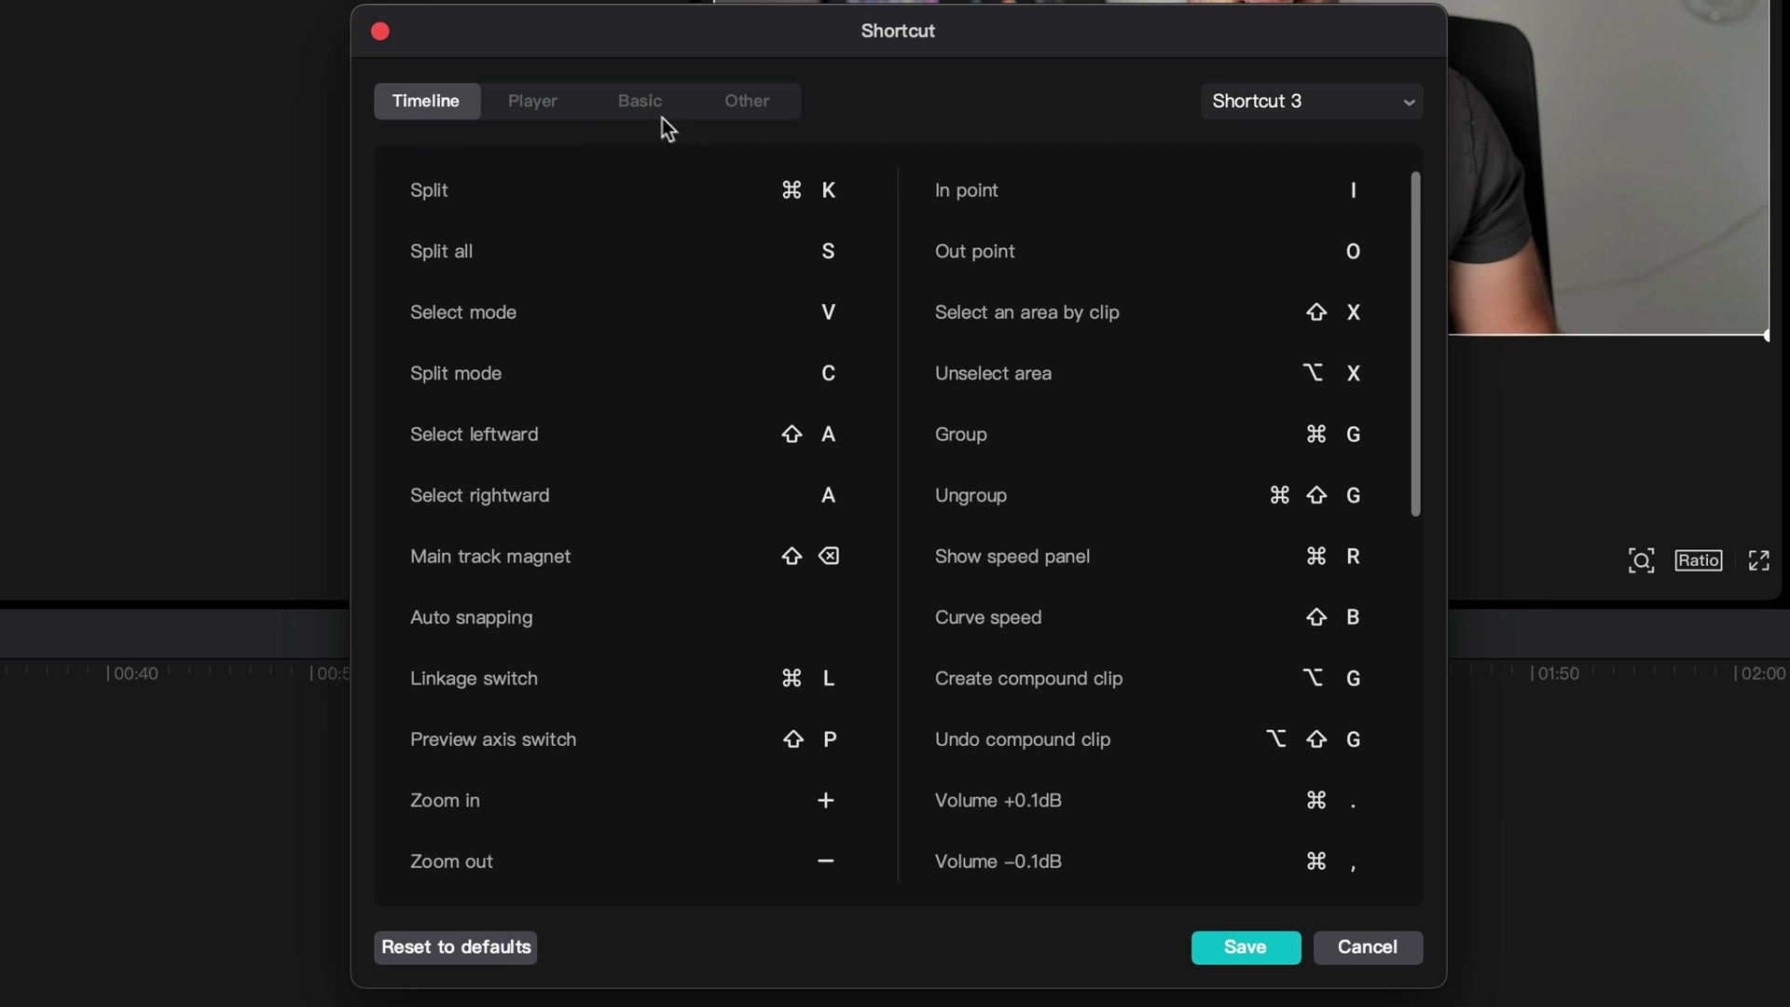
pyautogui.click(641, 110)
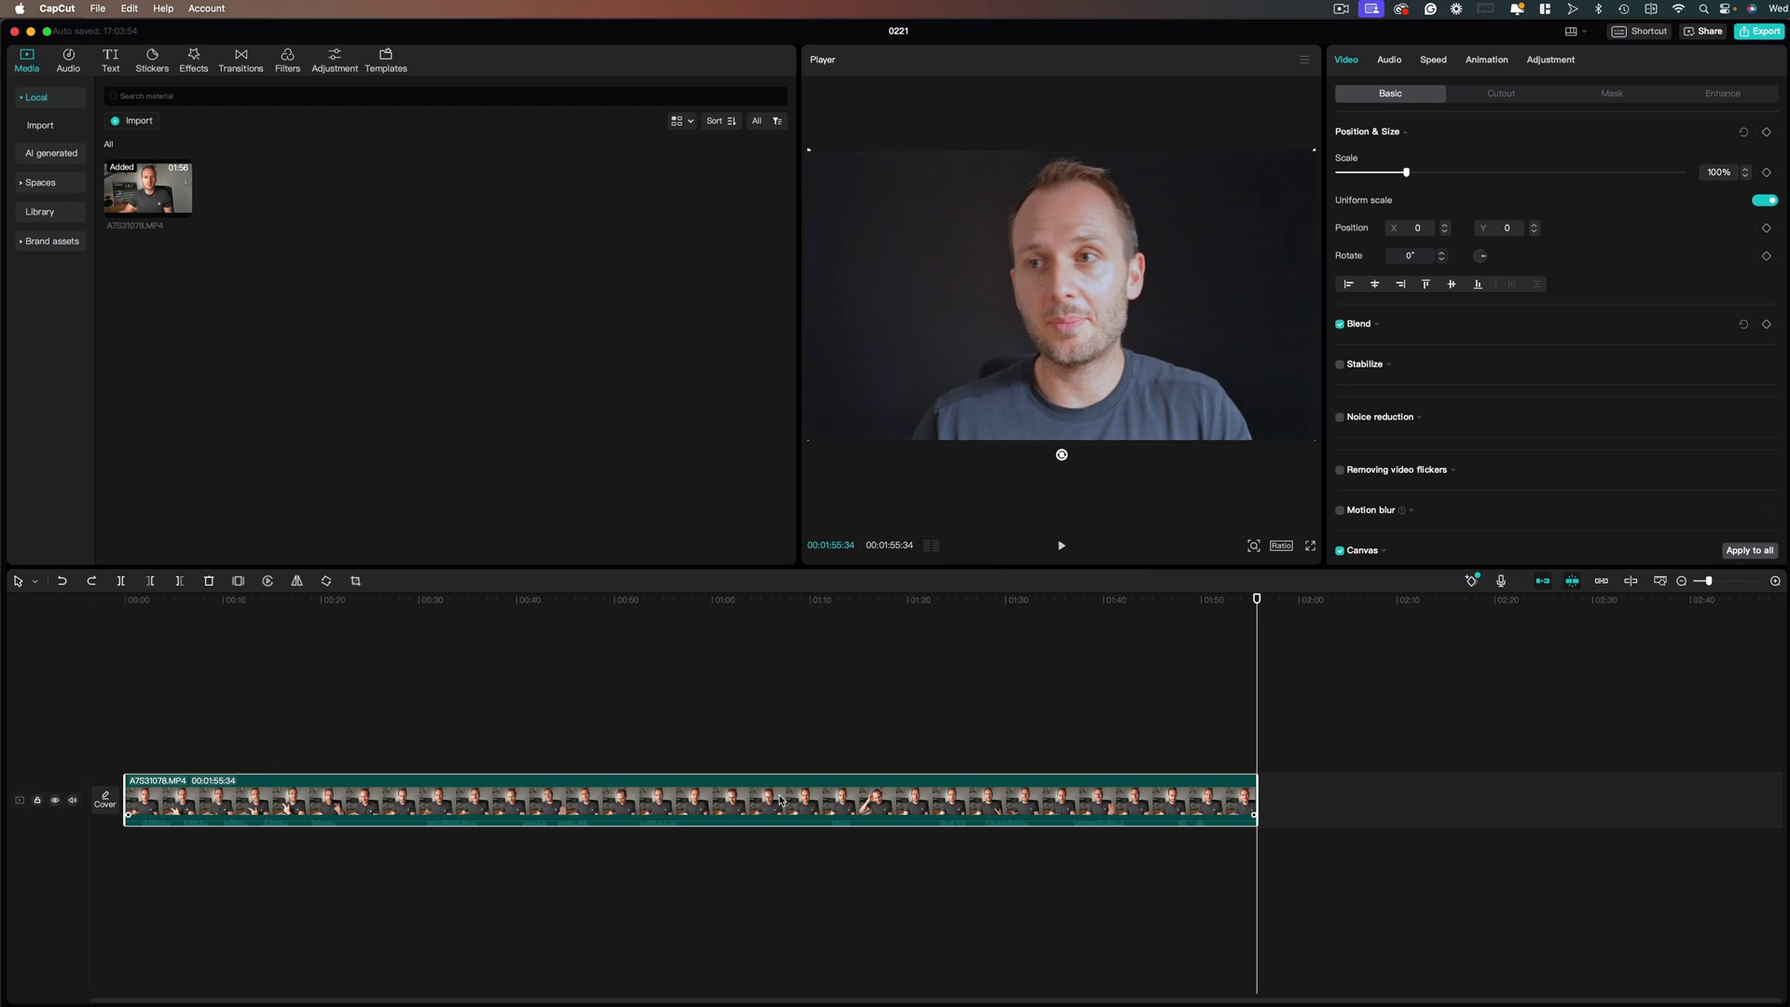
# Step: Try ⌘V paste, ⌘X cut, ⌘Z undo, ⌘⇧Z redo, Delete and ⌘E still export on the clip
pyautogui.press('super+v')
pyautogui.press('super+z')
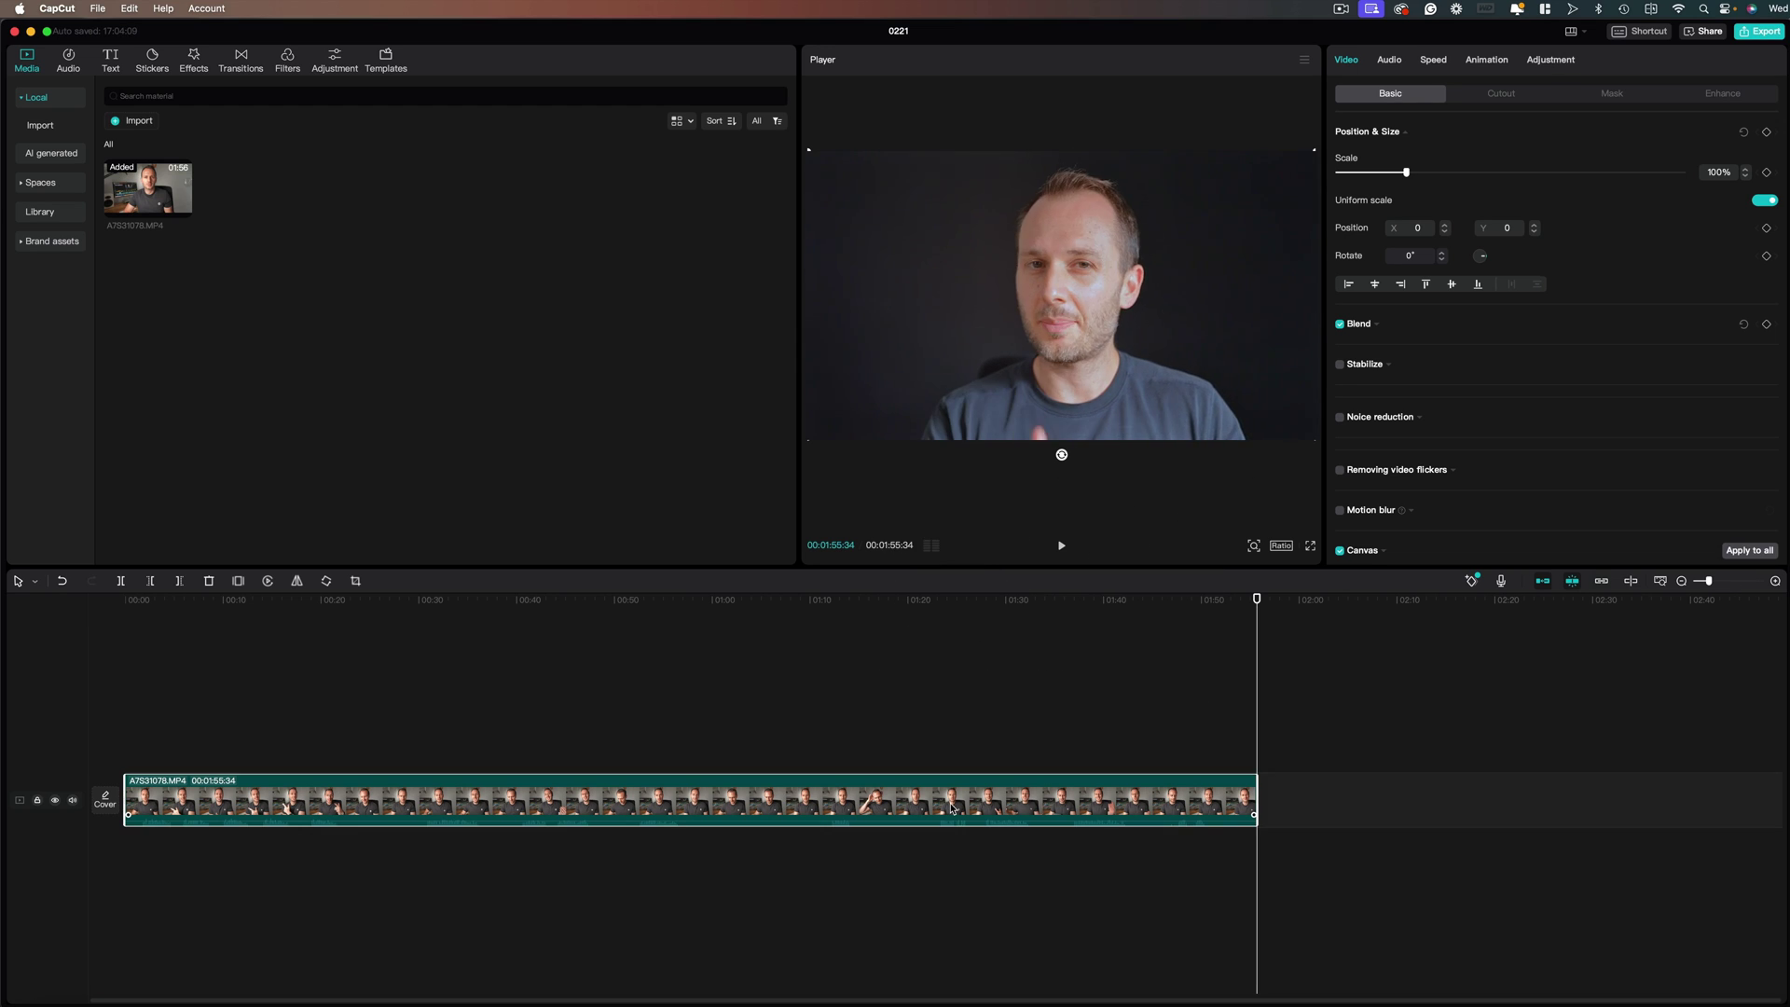
pyautogui.press('super+x')
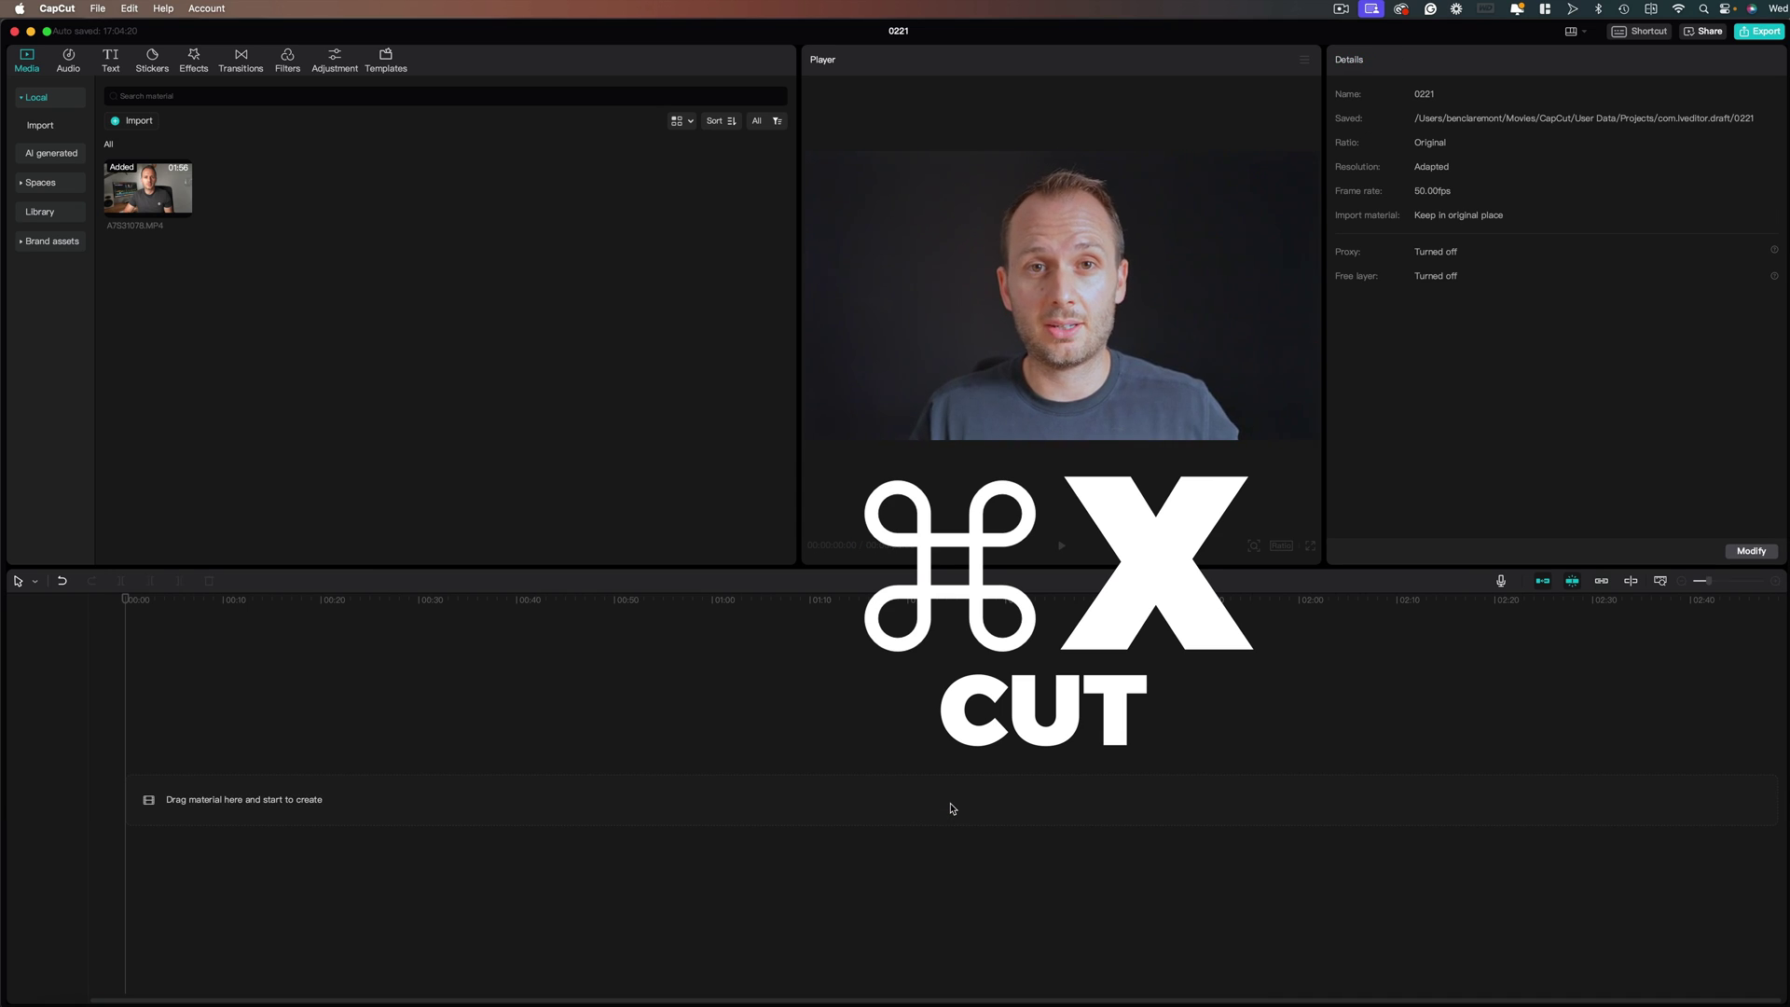
pyautogui.press('super+z')
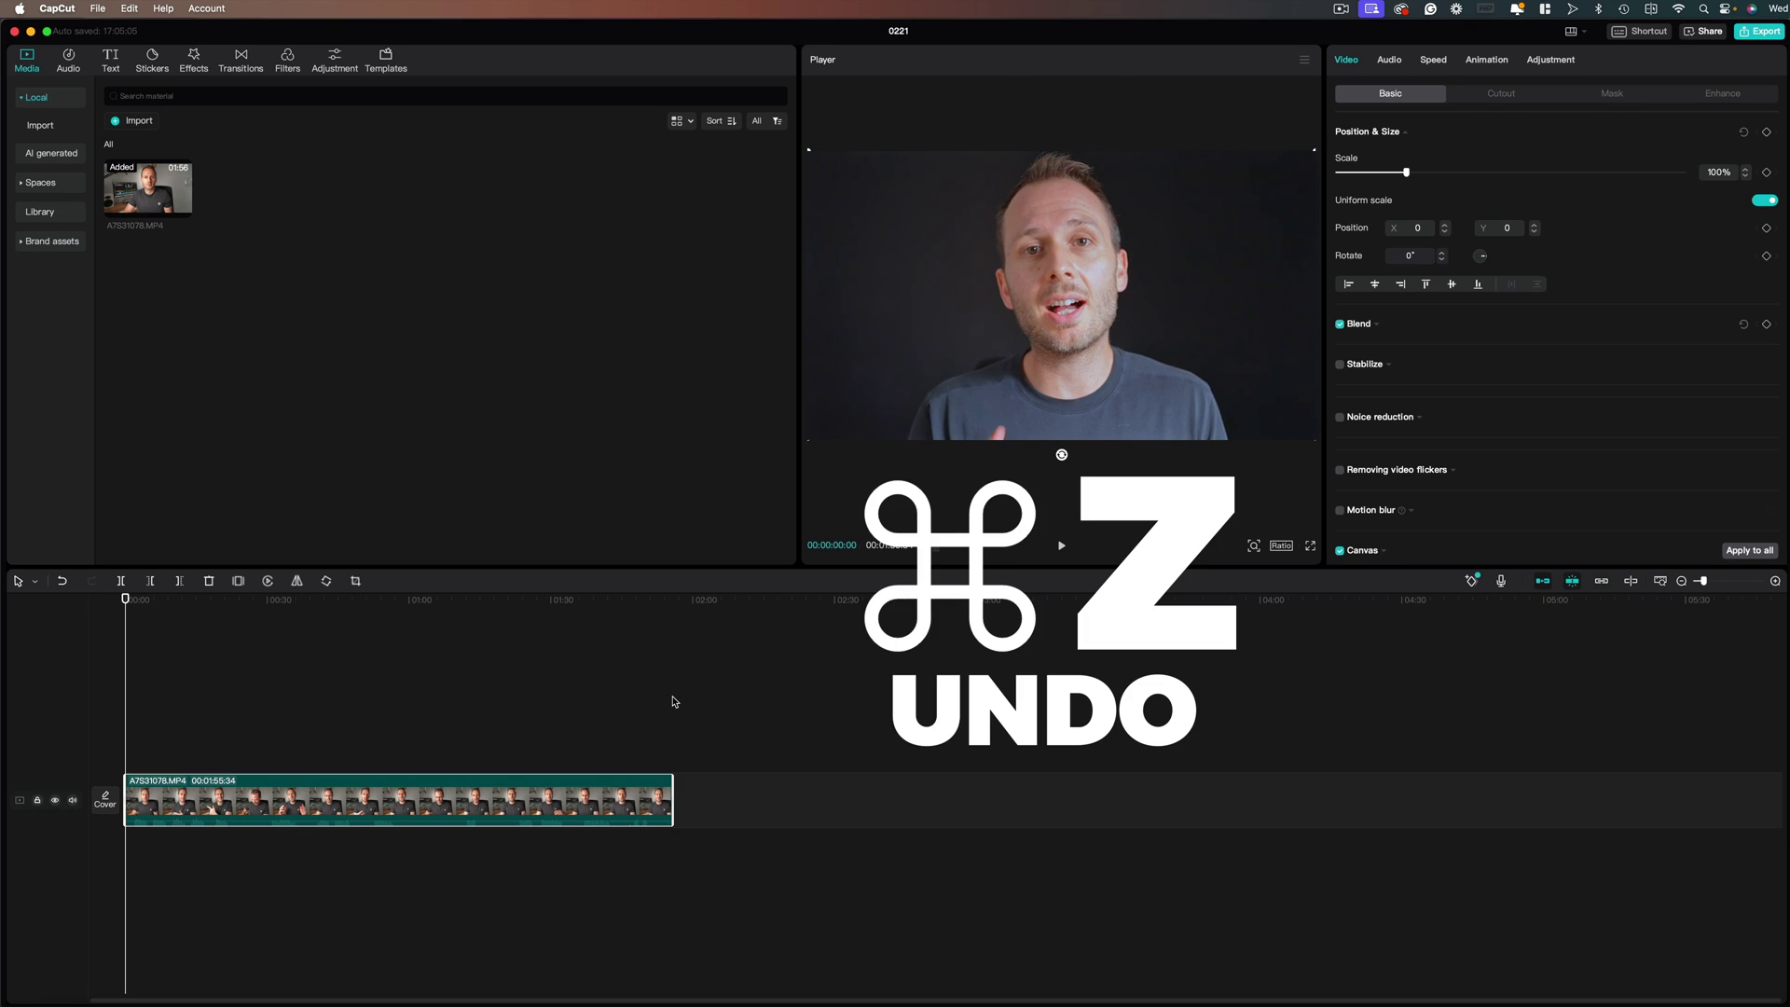
pyautogui.press('super+z')
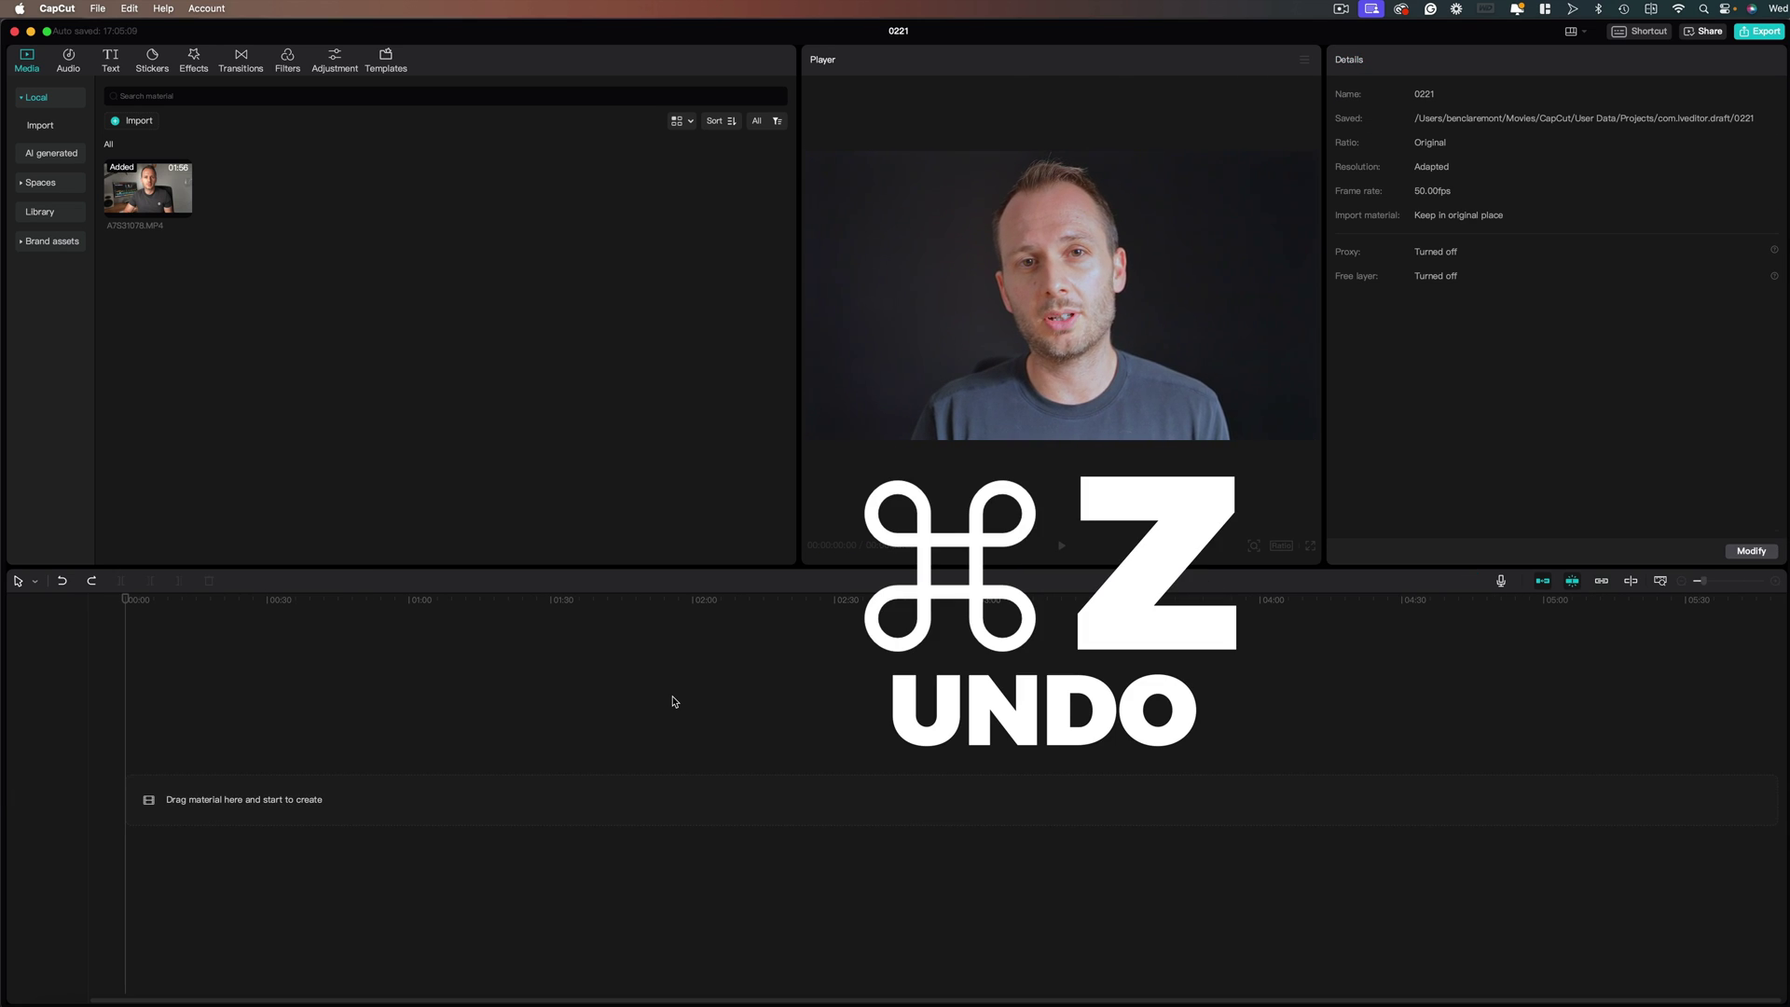
pyautogui.press('super+shift+z')
pyautogui.press('super+z')
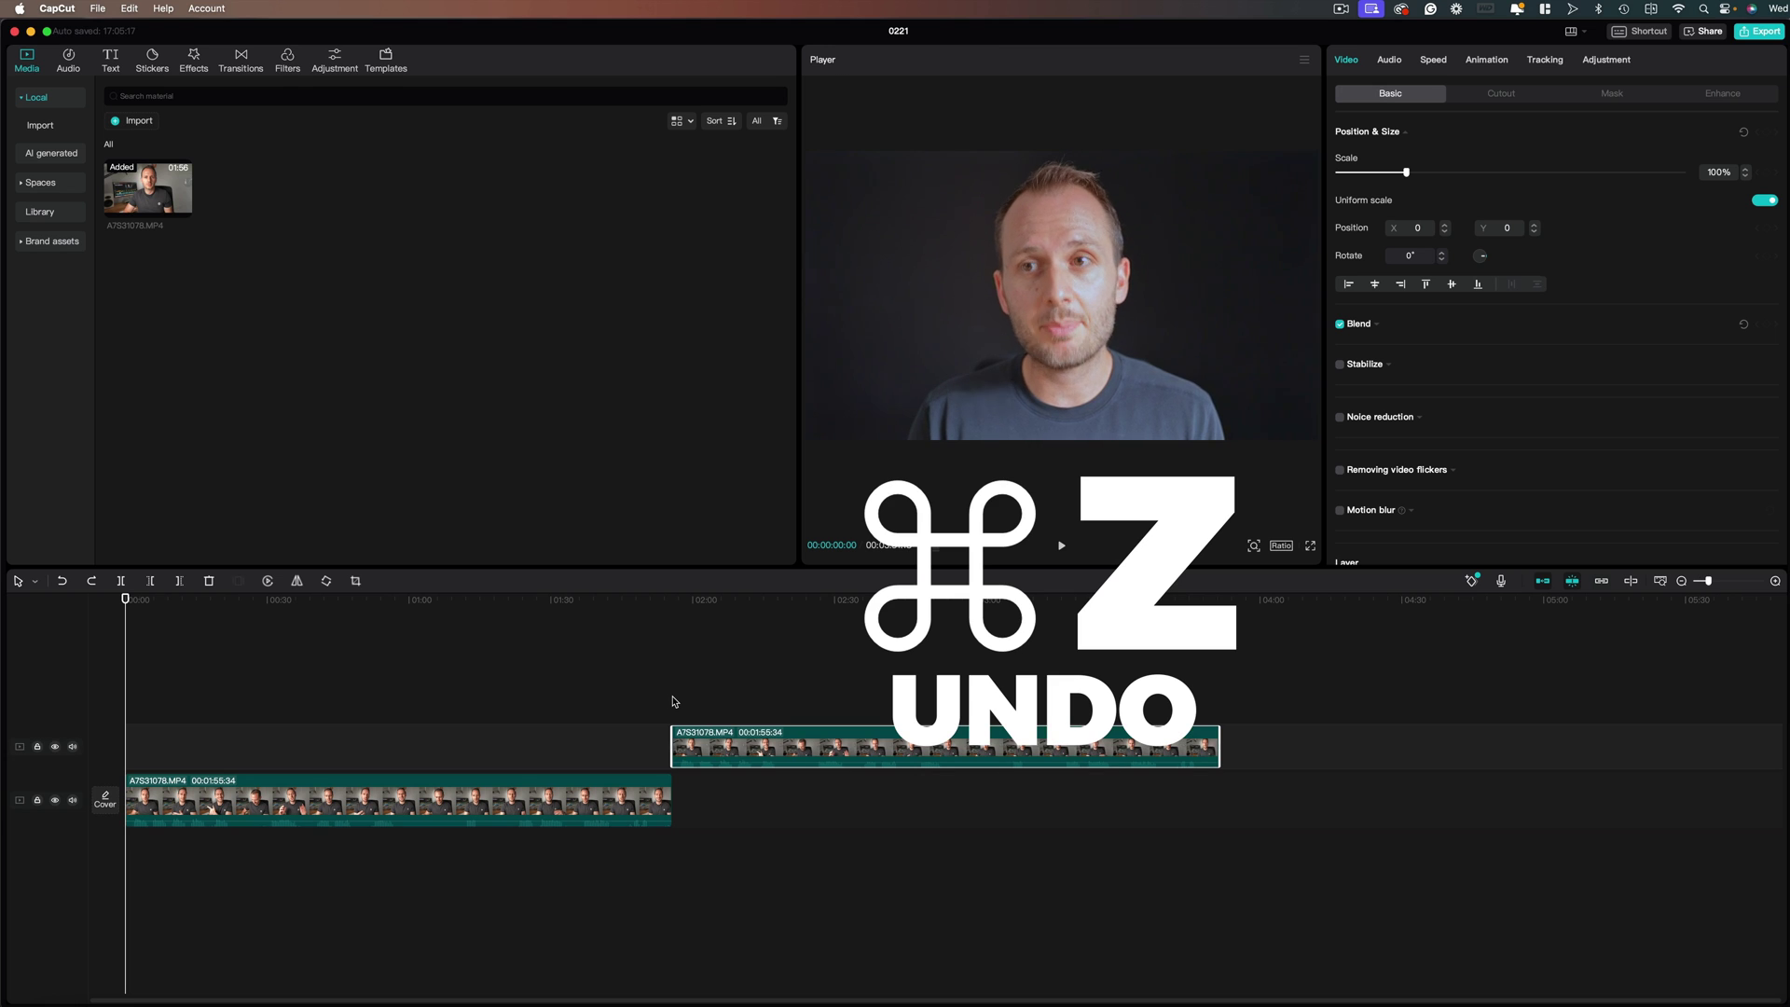
pyautogui.press('super+z')
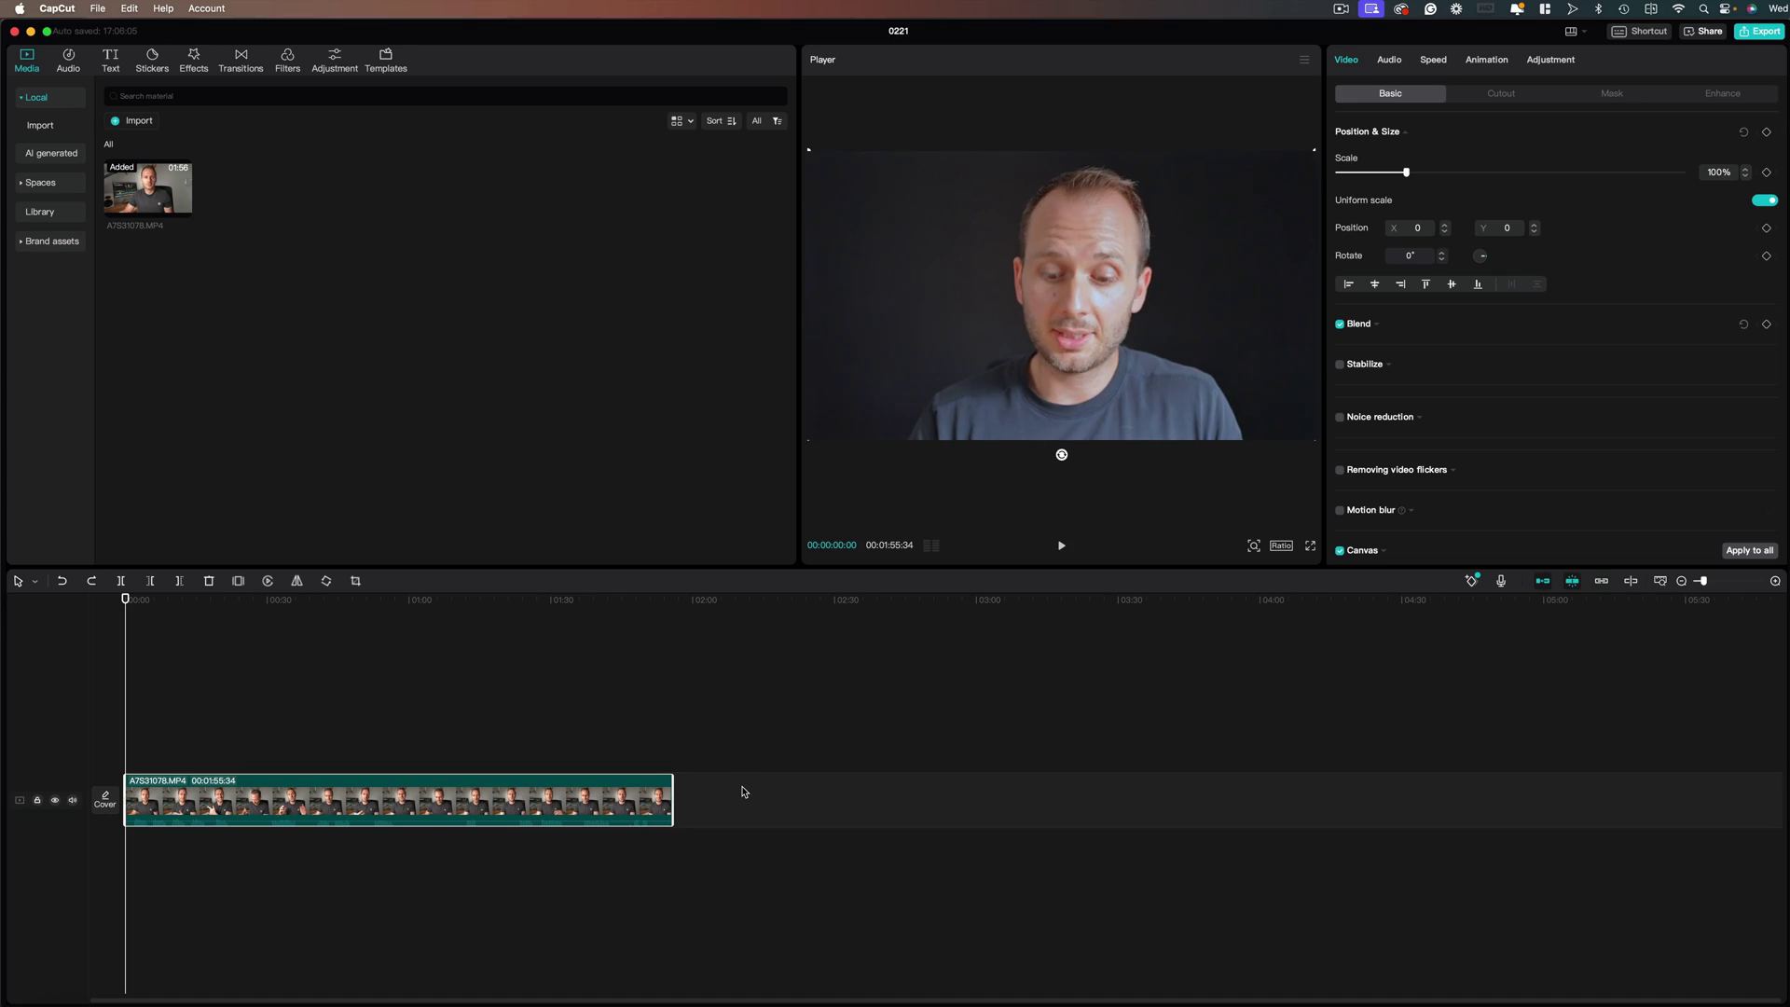
pyautogui.press('Delete')
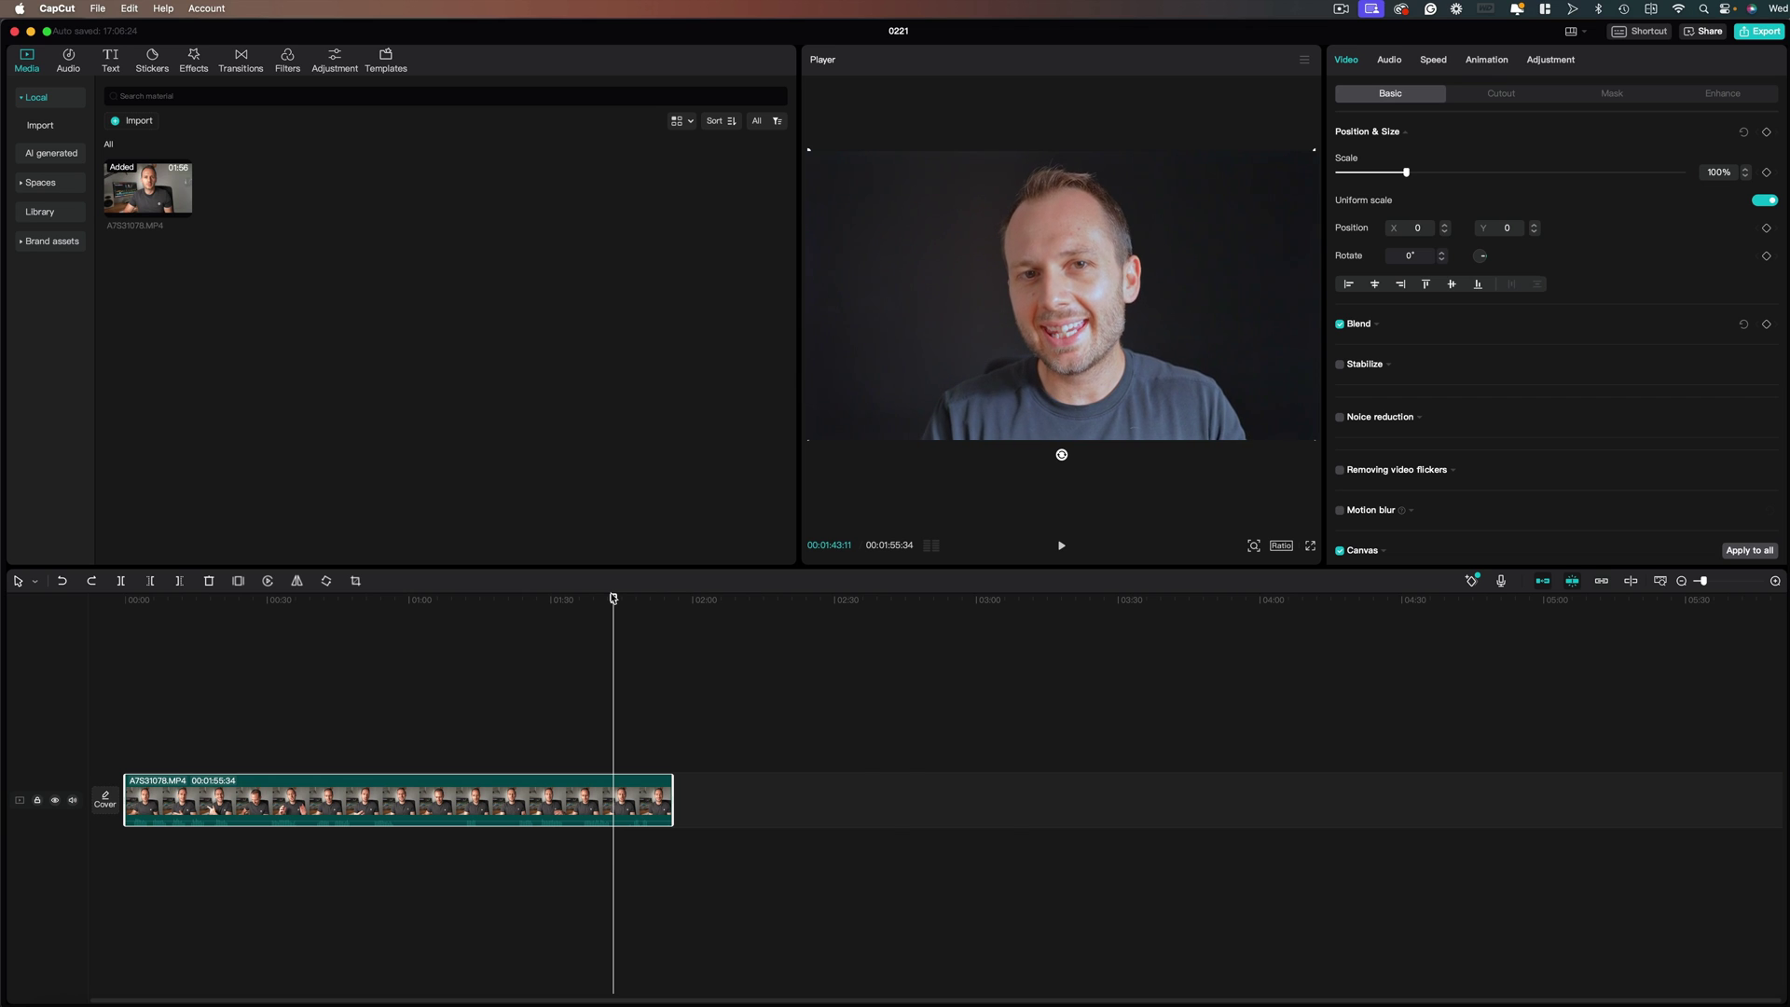
pyautogui.press('super+e')
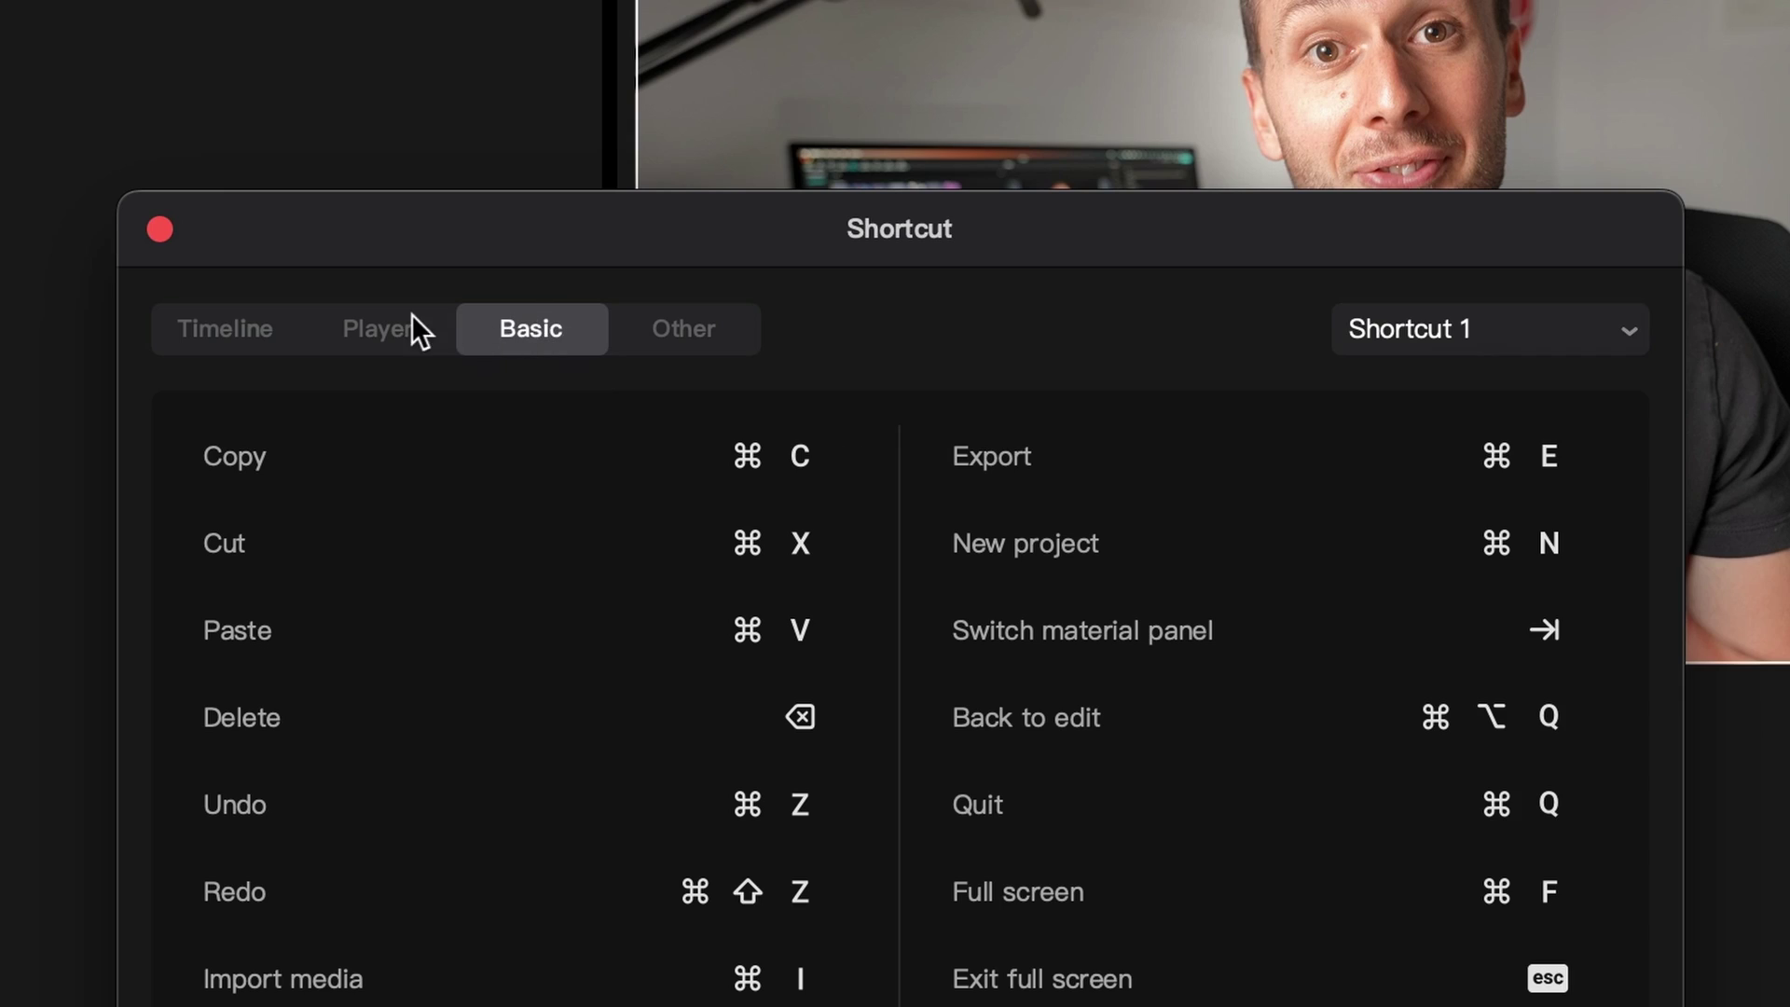
# Step: In Player shortcuts, change Enter/Exit full screen from ⌘⇧F to ⌘F, overriding the conflict, and save
pyautogui.click(383, 326)
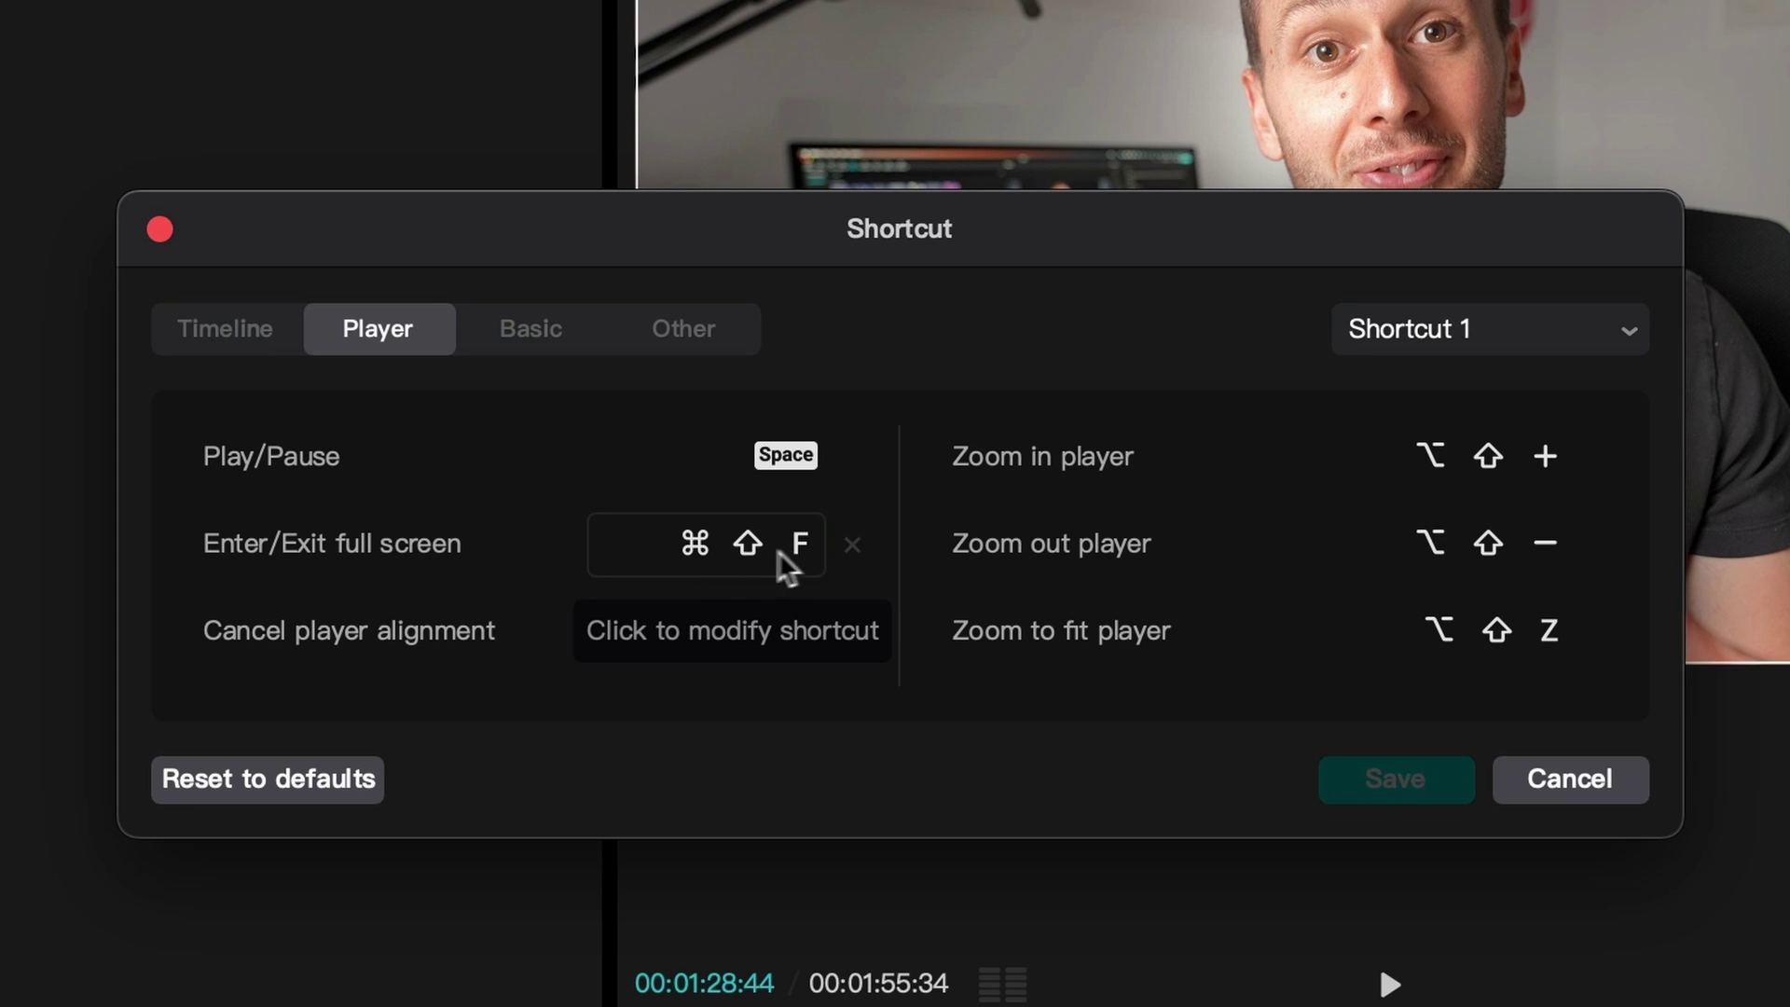
pyautogui.click(846, 547)
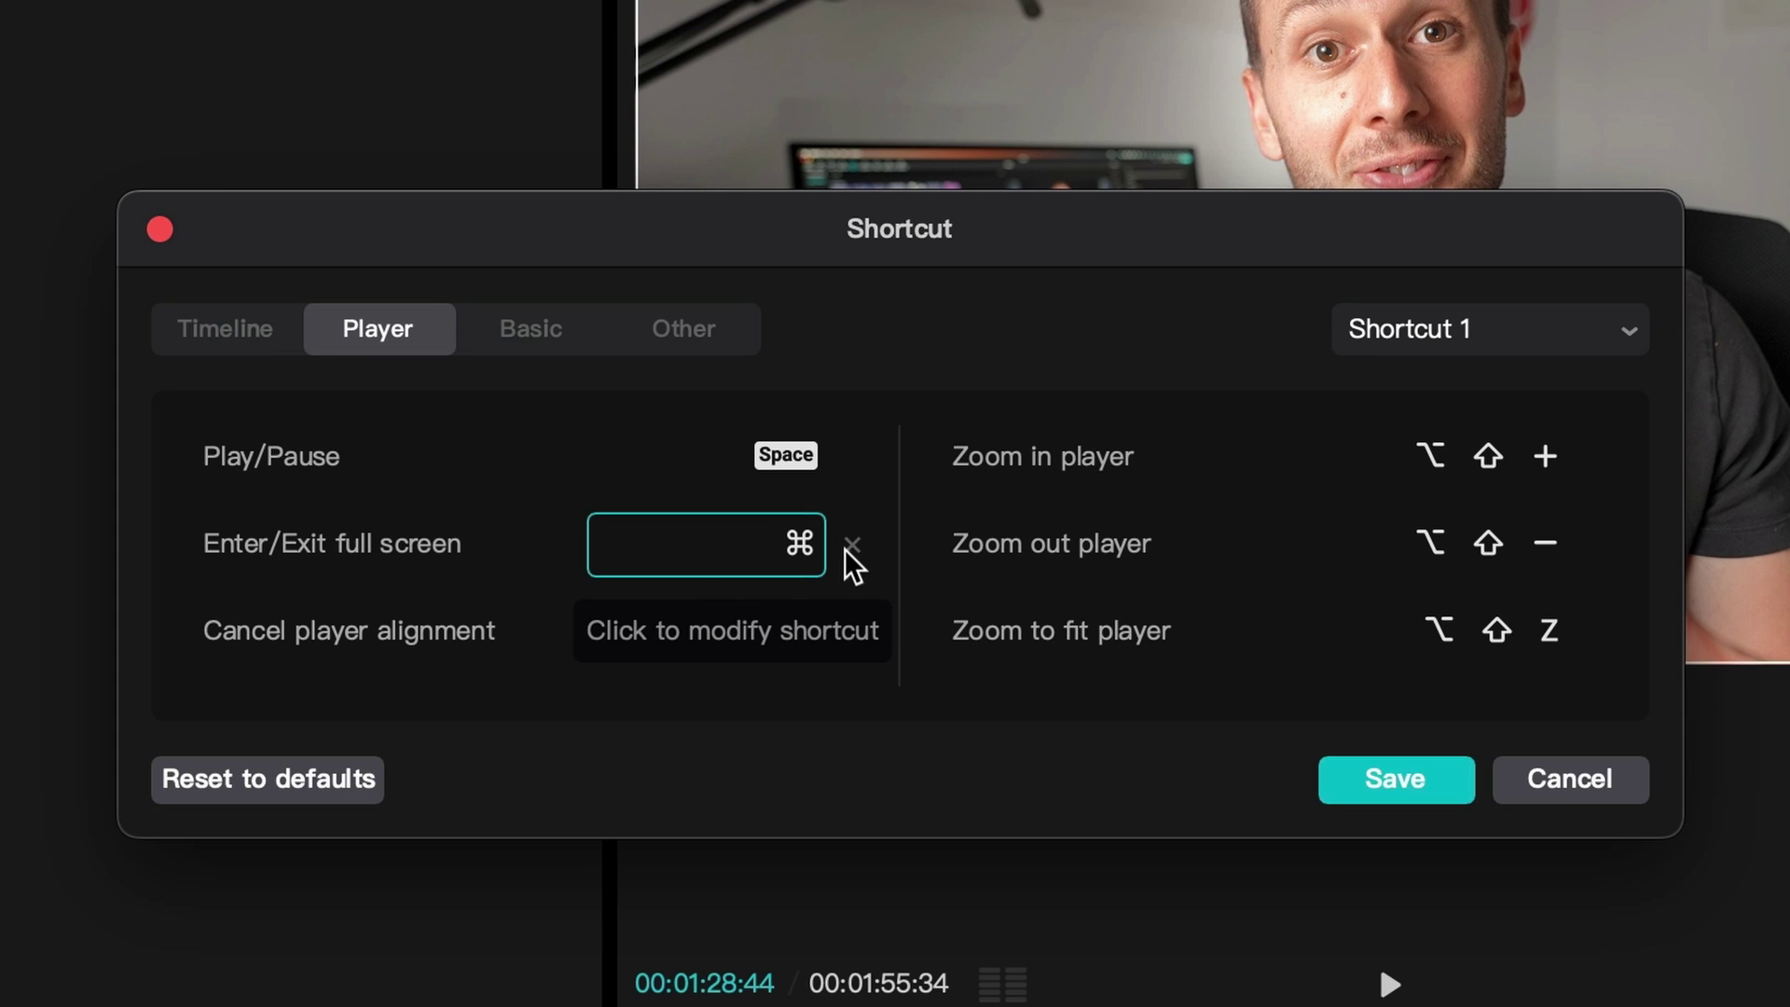
pyautogui.press('super+f')
pyautogui.click(988, 704)
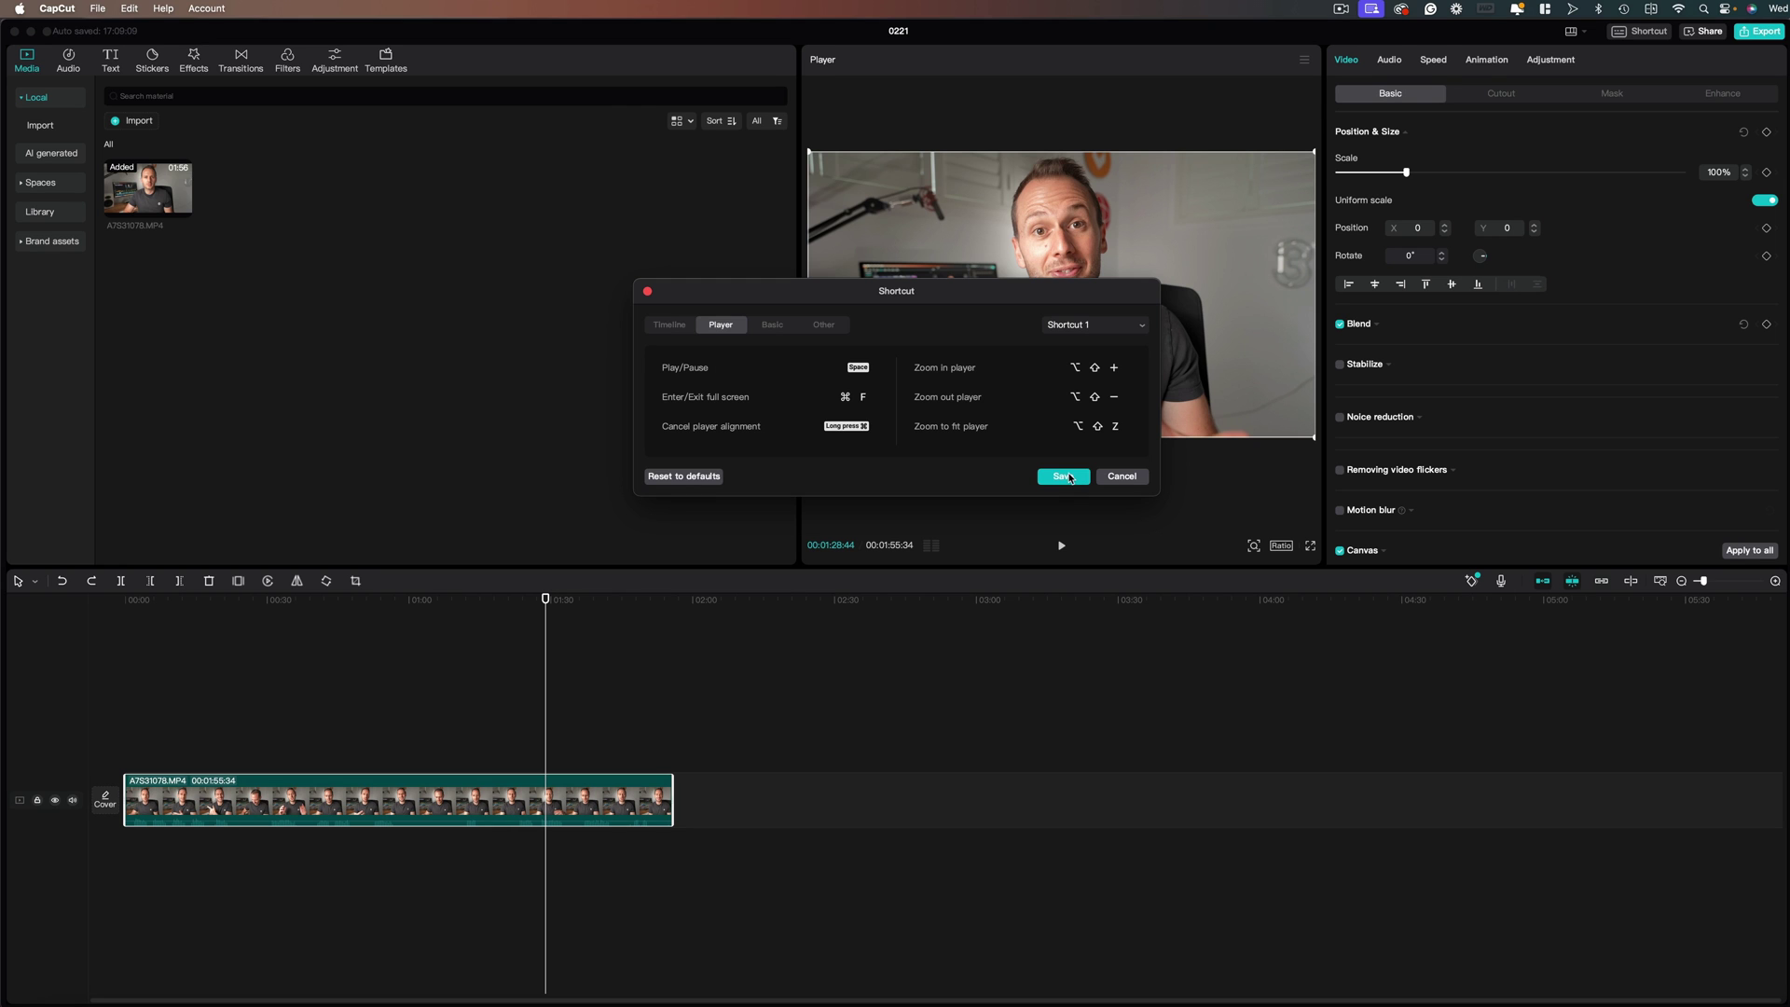
pyautogui.click(1396, 778)
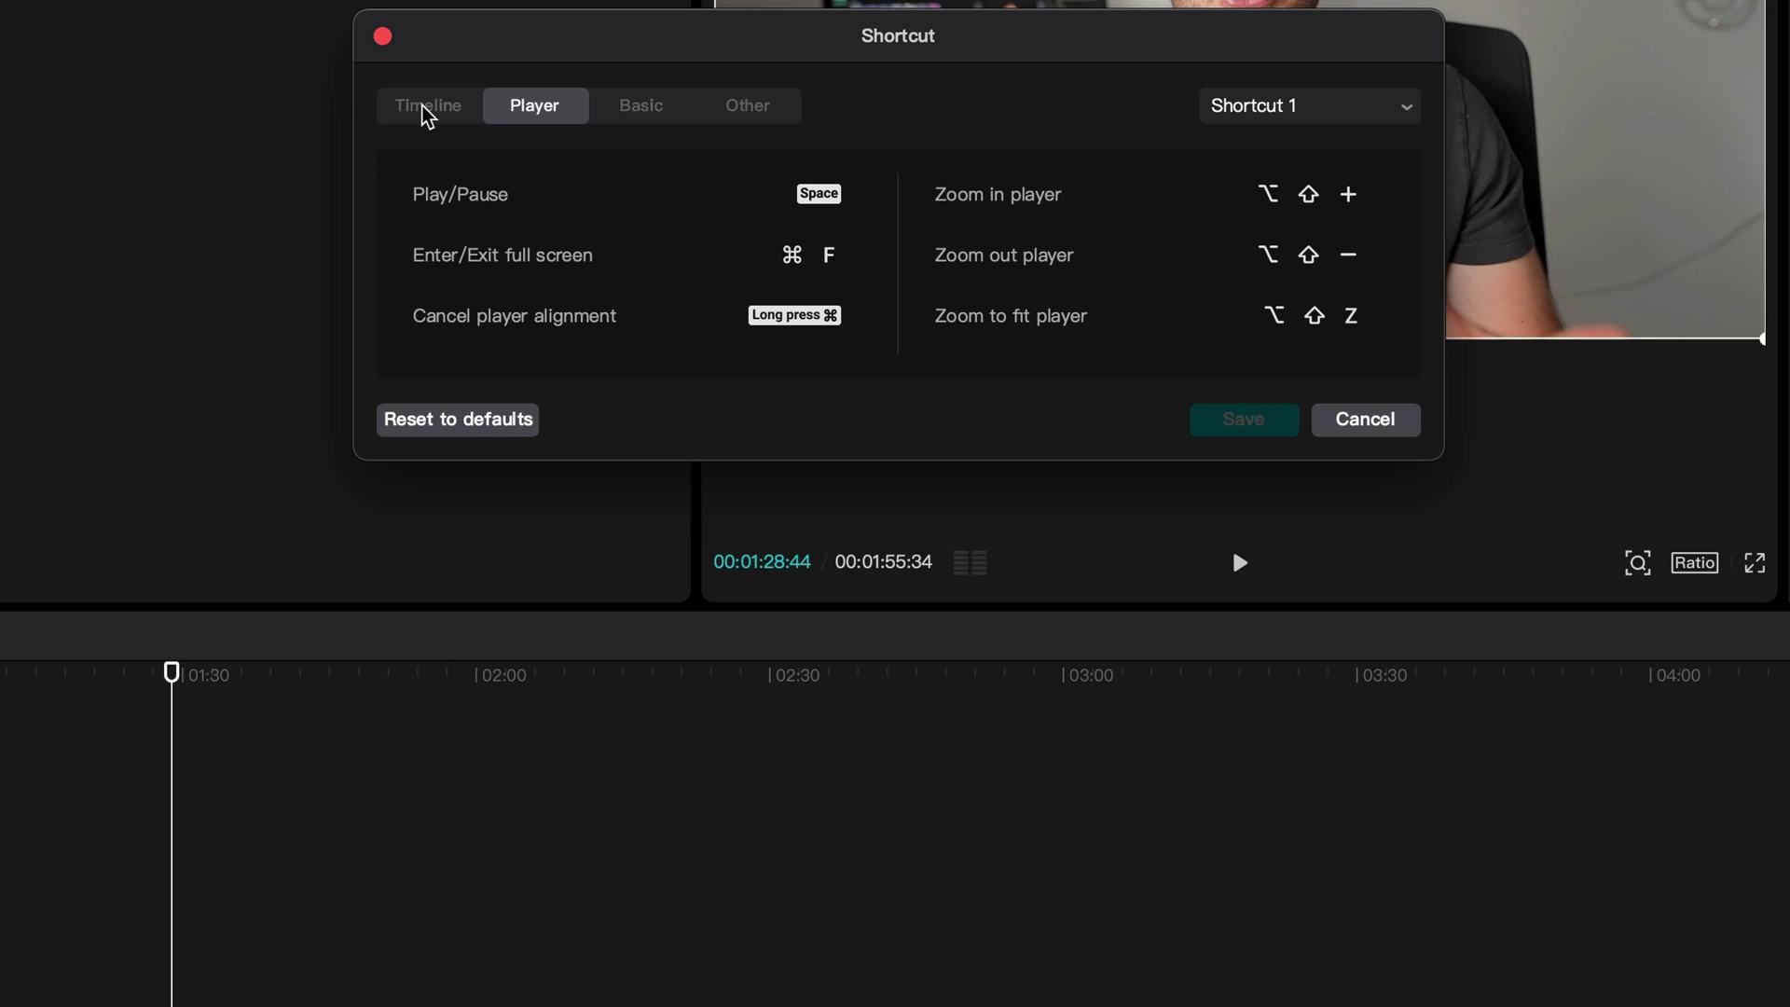
# Step: Assign S to Split all under Timeline shortcuts, then press S to split both stacked clips near 01:30
pyautogui.click(423, 105)
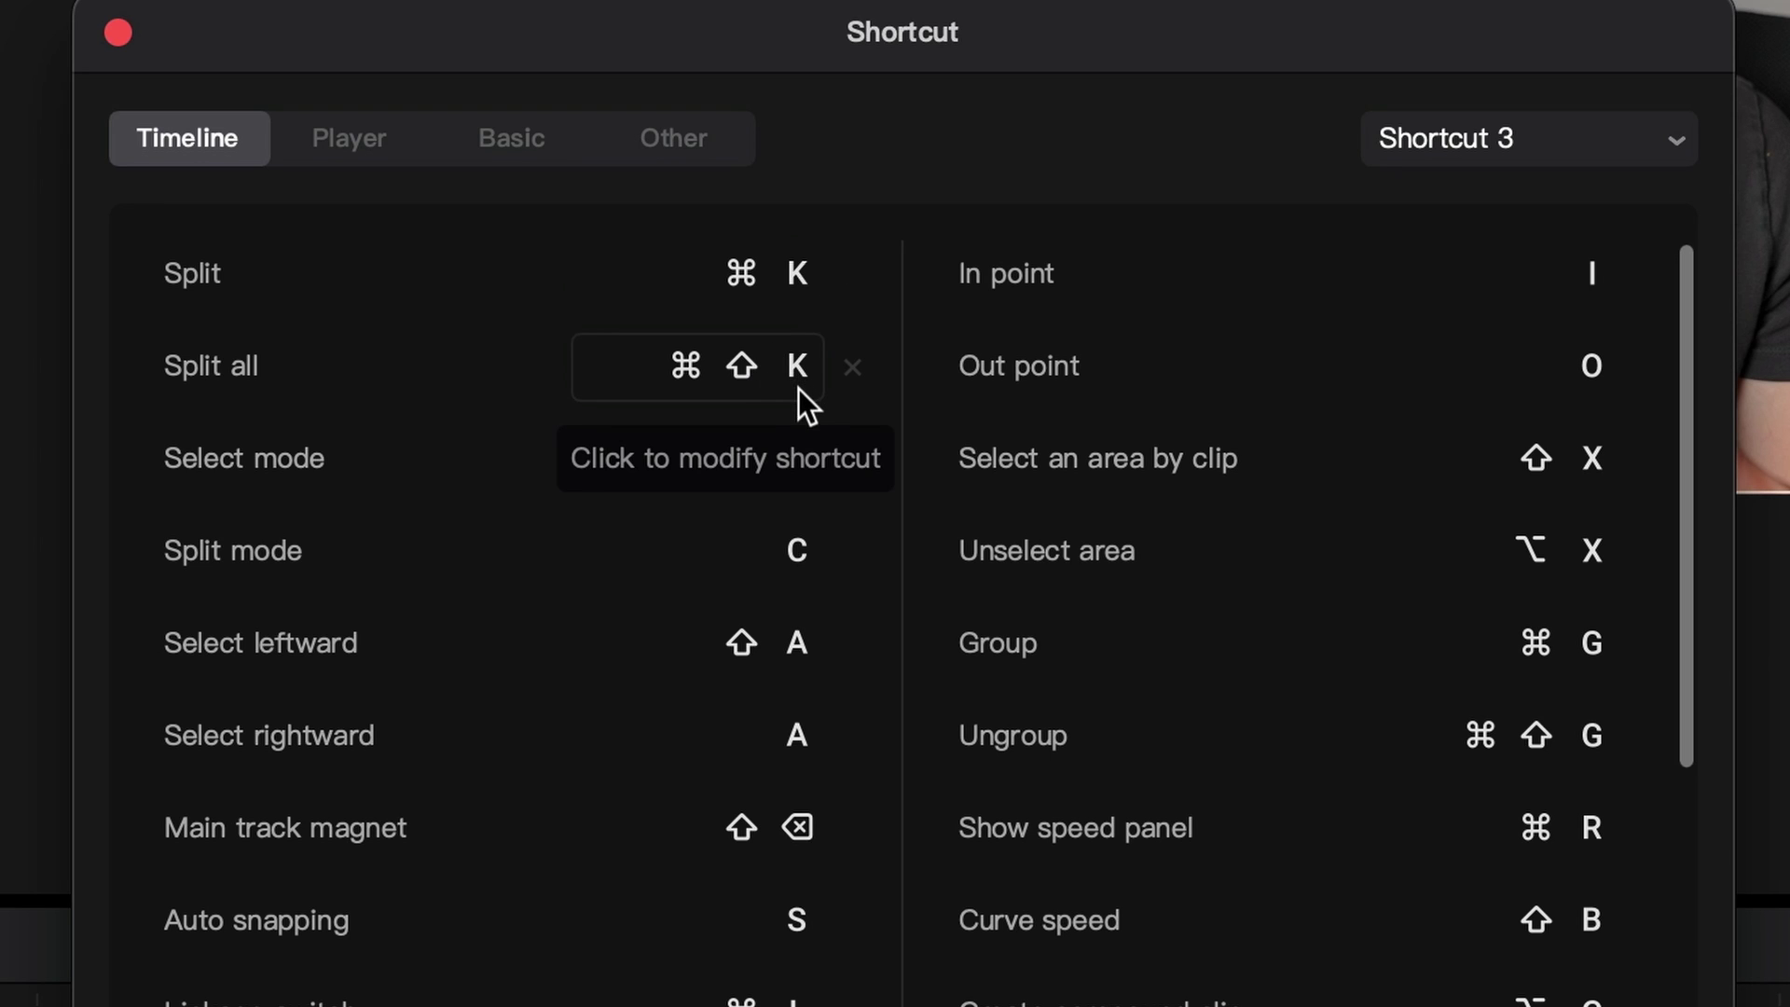
pyautogui.click(850, 365)
pyautogui.press('s')
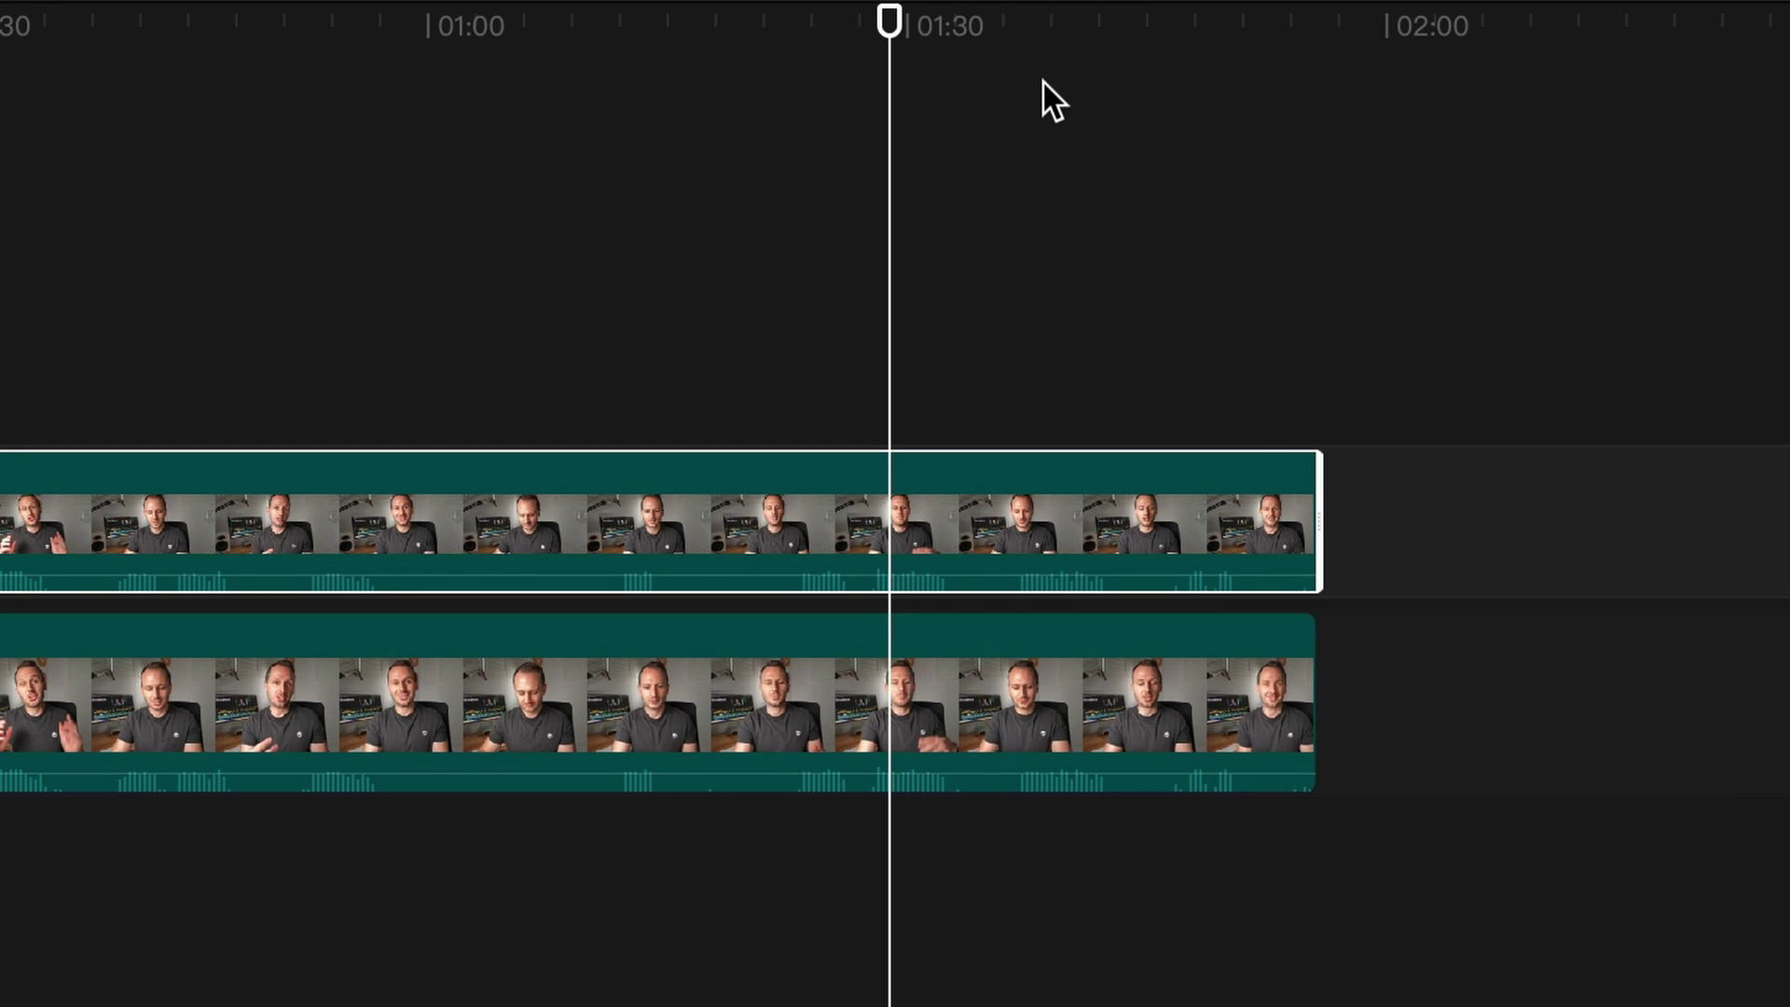
pyautogui.press('s')
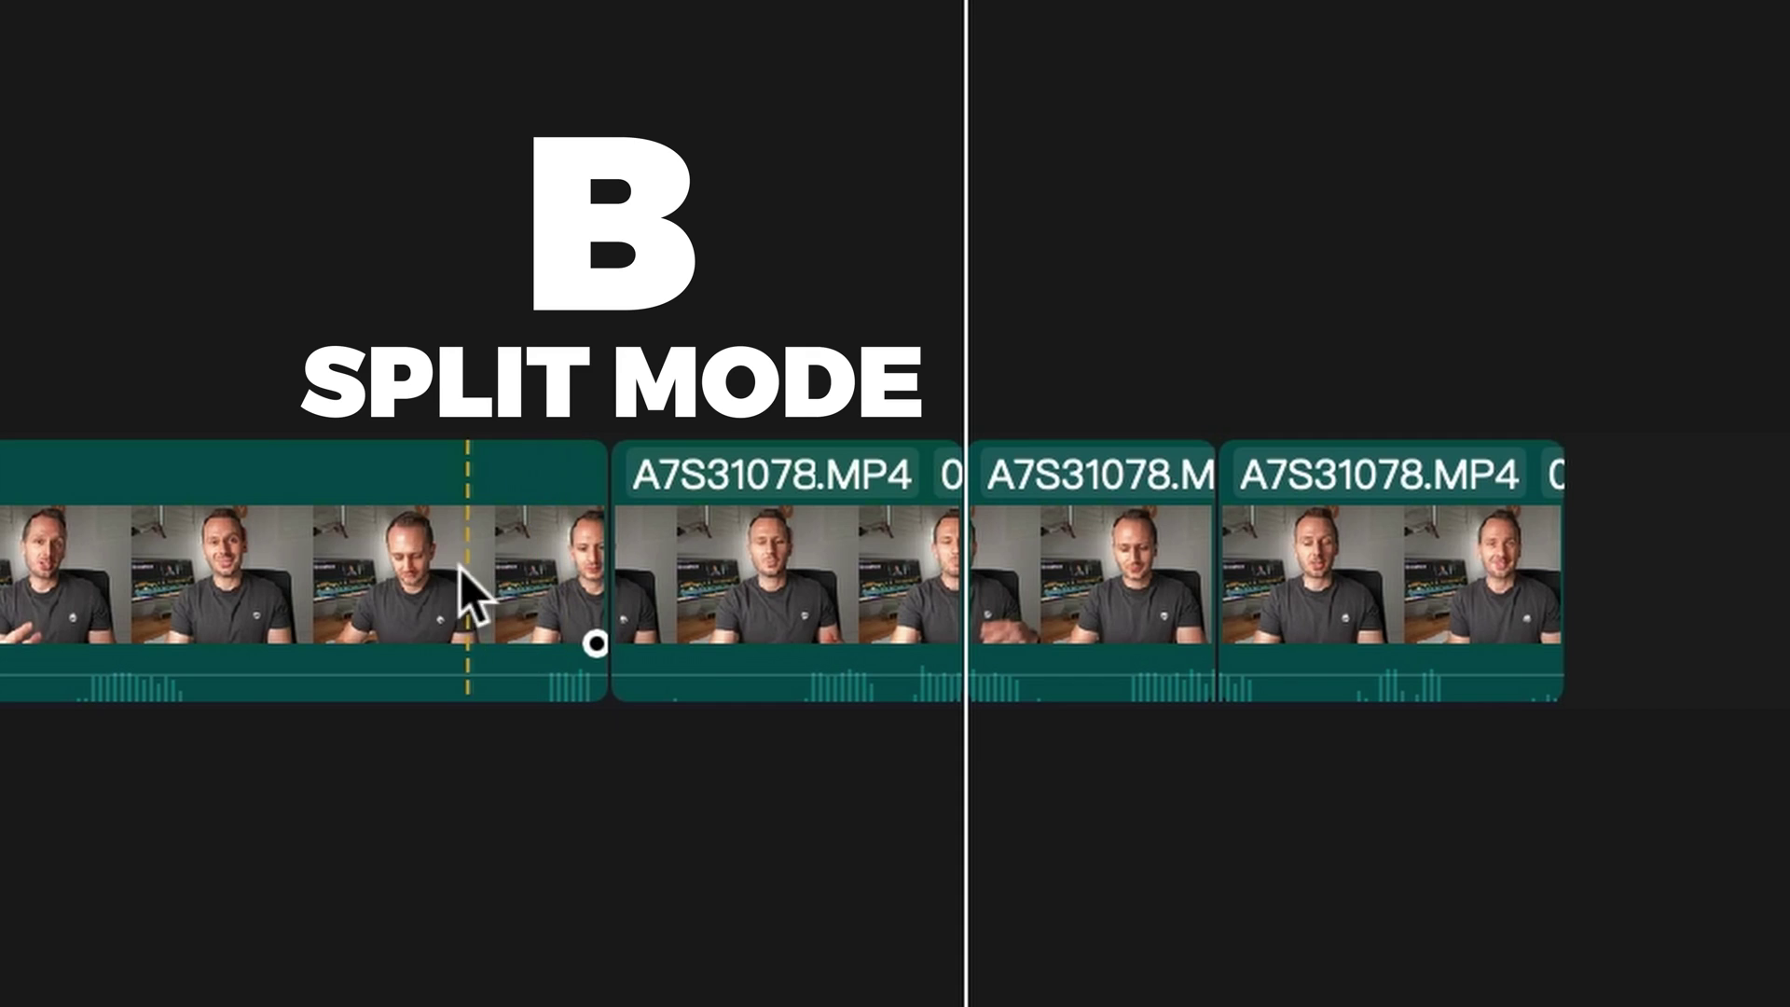
# Step: Cut the talking-head clip at another chosen point using Split mode
pyautogui.click(297, 568)
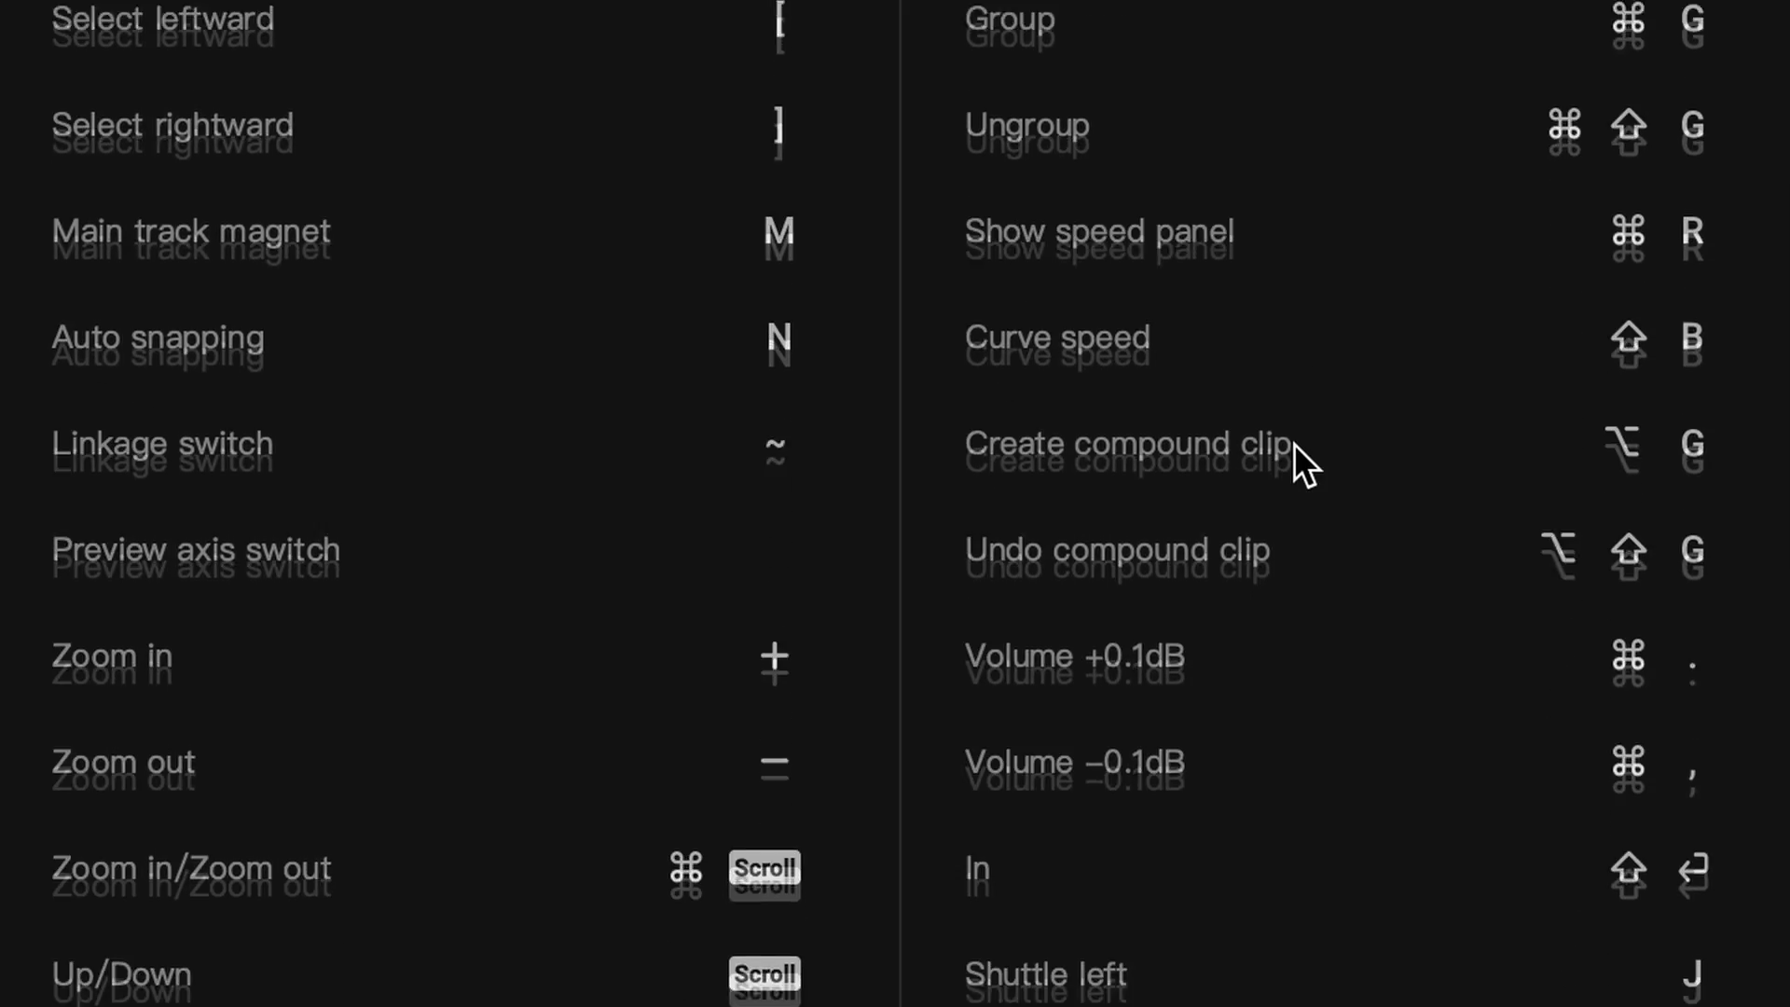
pyautogui.scroll(-4, 1294, 444)
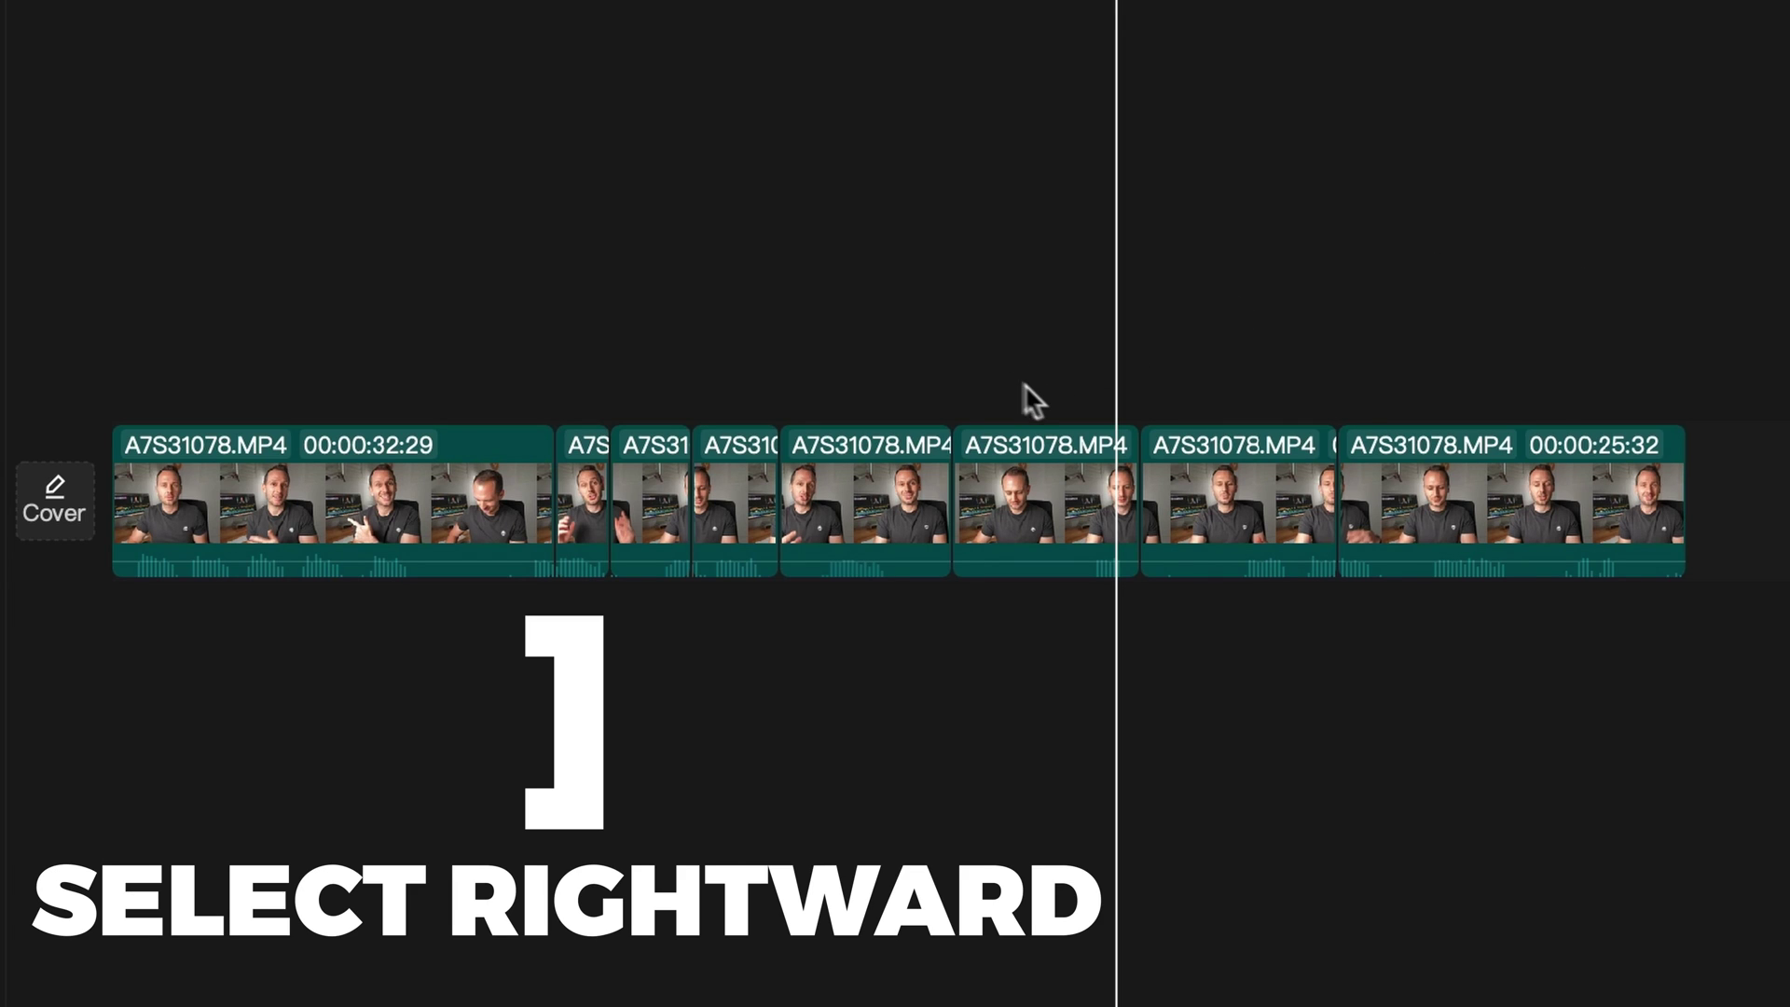
# Step: Select the later clips with ] and [ and drop them right after the 25:32 clip
pyautogui.press(']')
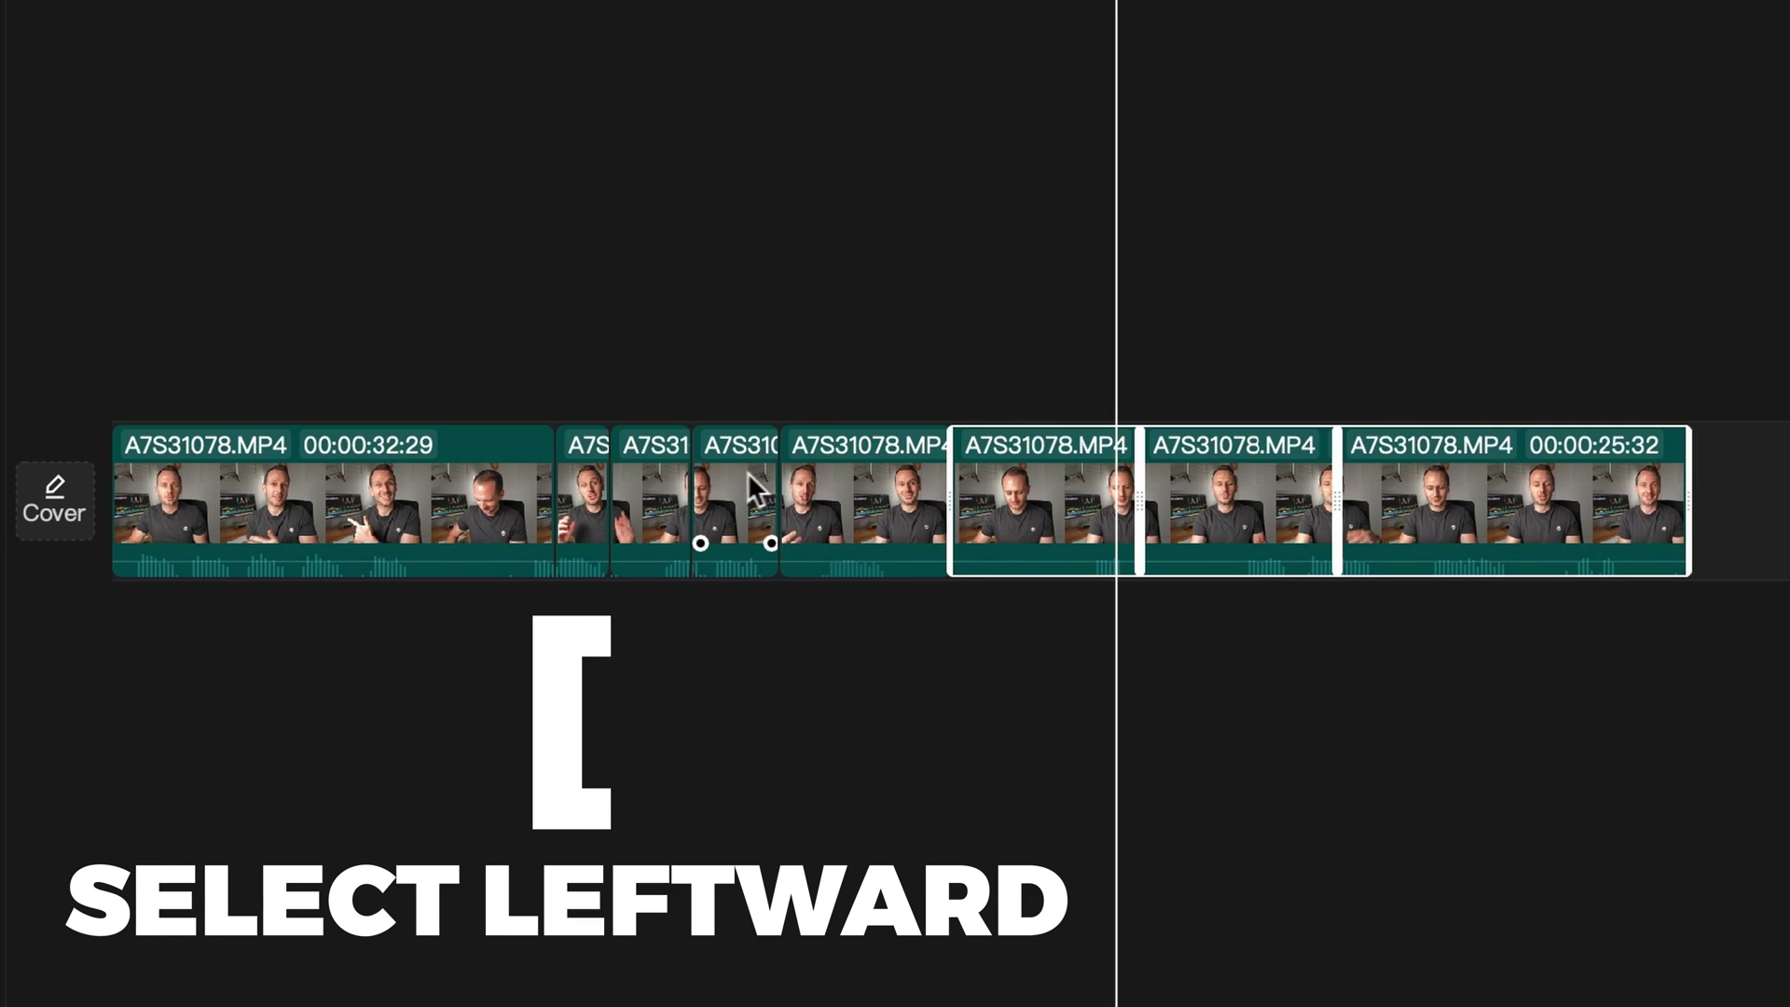
pyautogui.press('[')
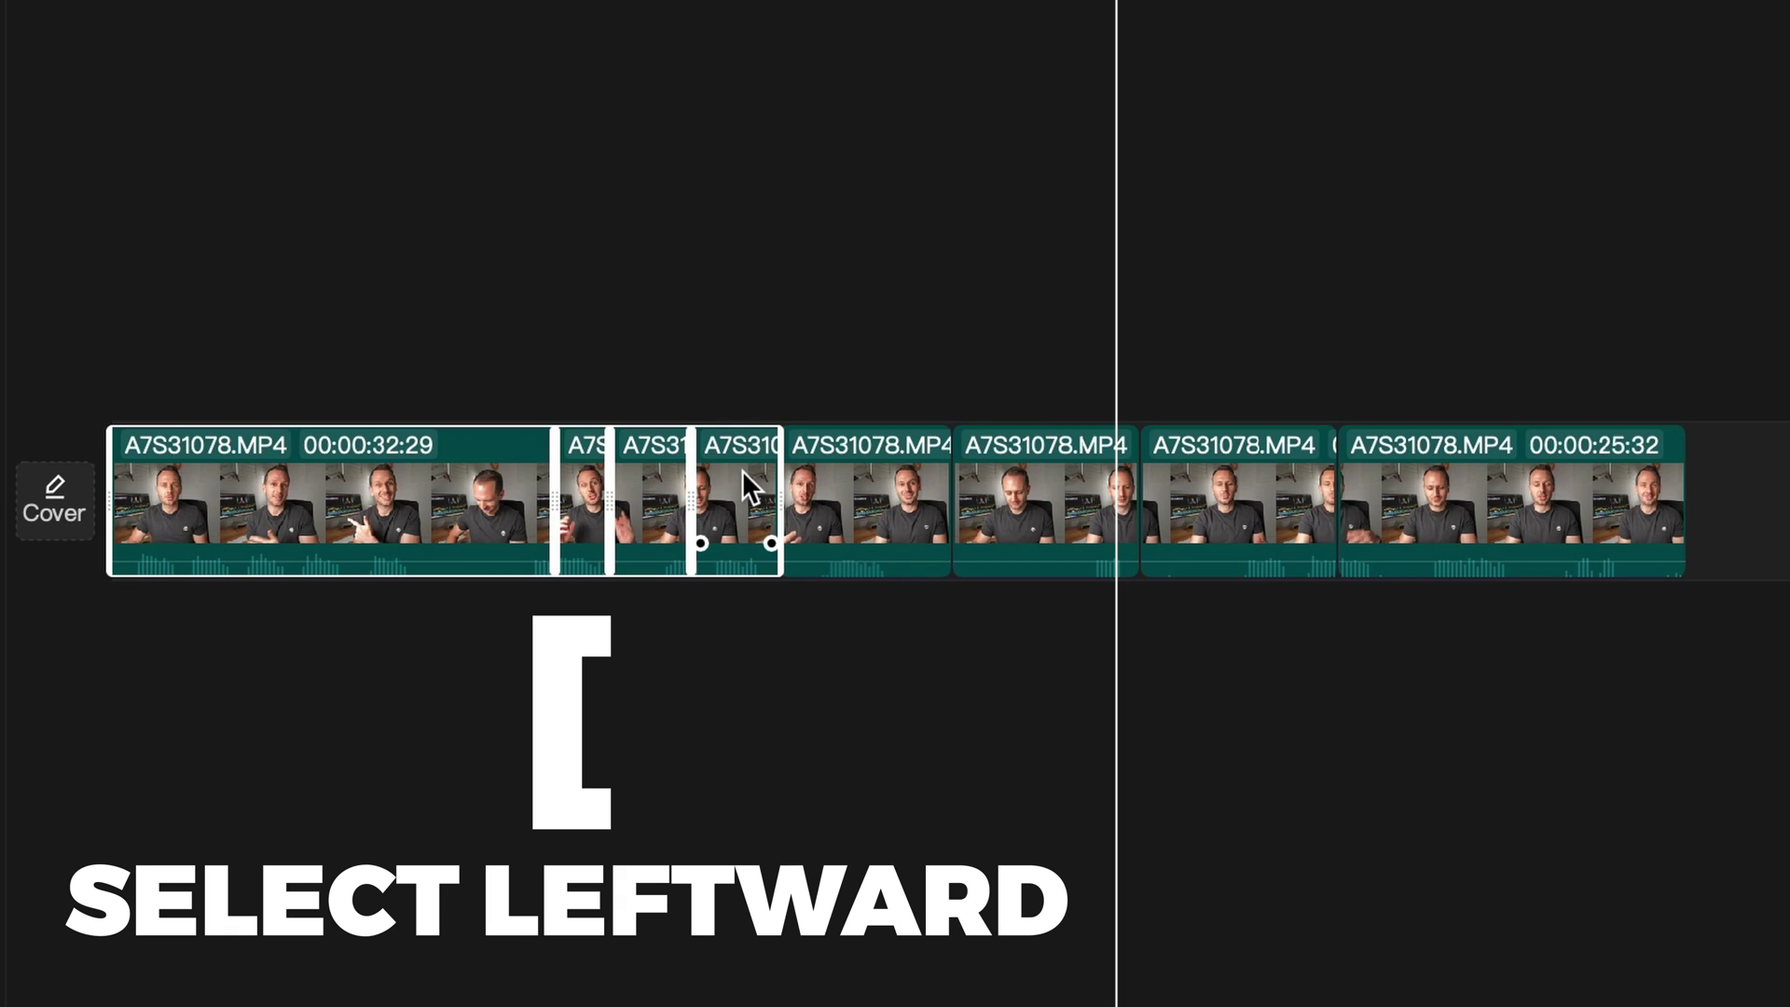
pyautogui.moveTo(401, 470); pyautogui.dragTo(1786, 480)
pyautogui.moveTo(1635, 555); pyautogui.dragTo(1641, 554)
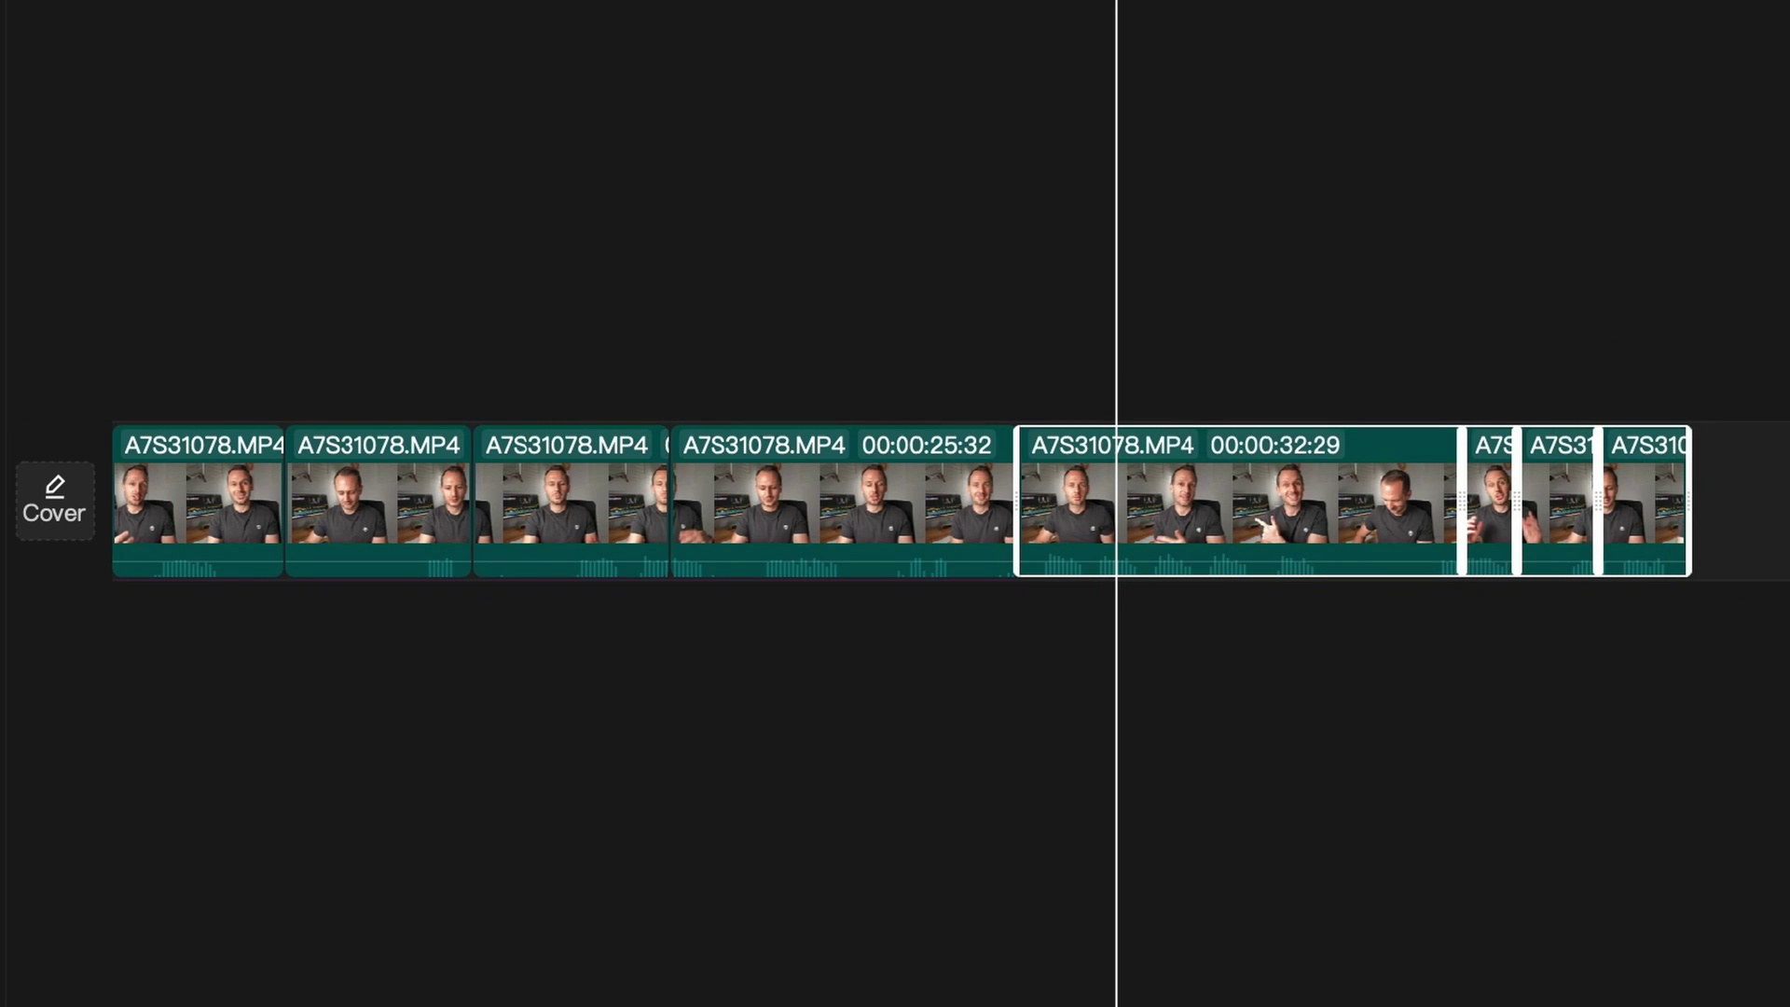
# Step: Drag clips to open gaps, move the second clip into one, and enable Main track magnet with M
pyautogui.press('m')
pyautogui.moveTo(1206, 496); pyautogui.dragTo(1765, 495)
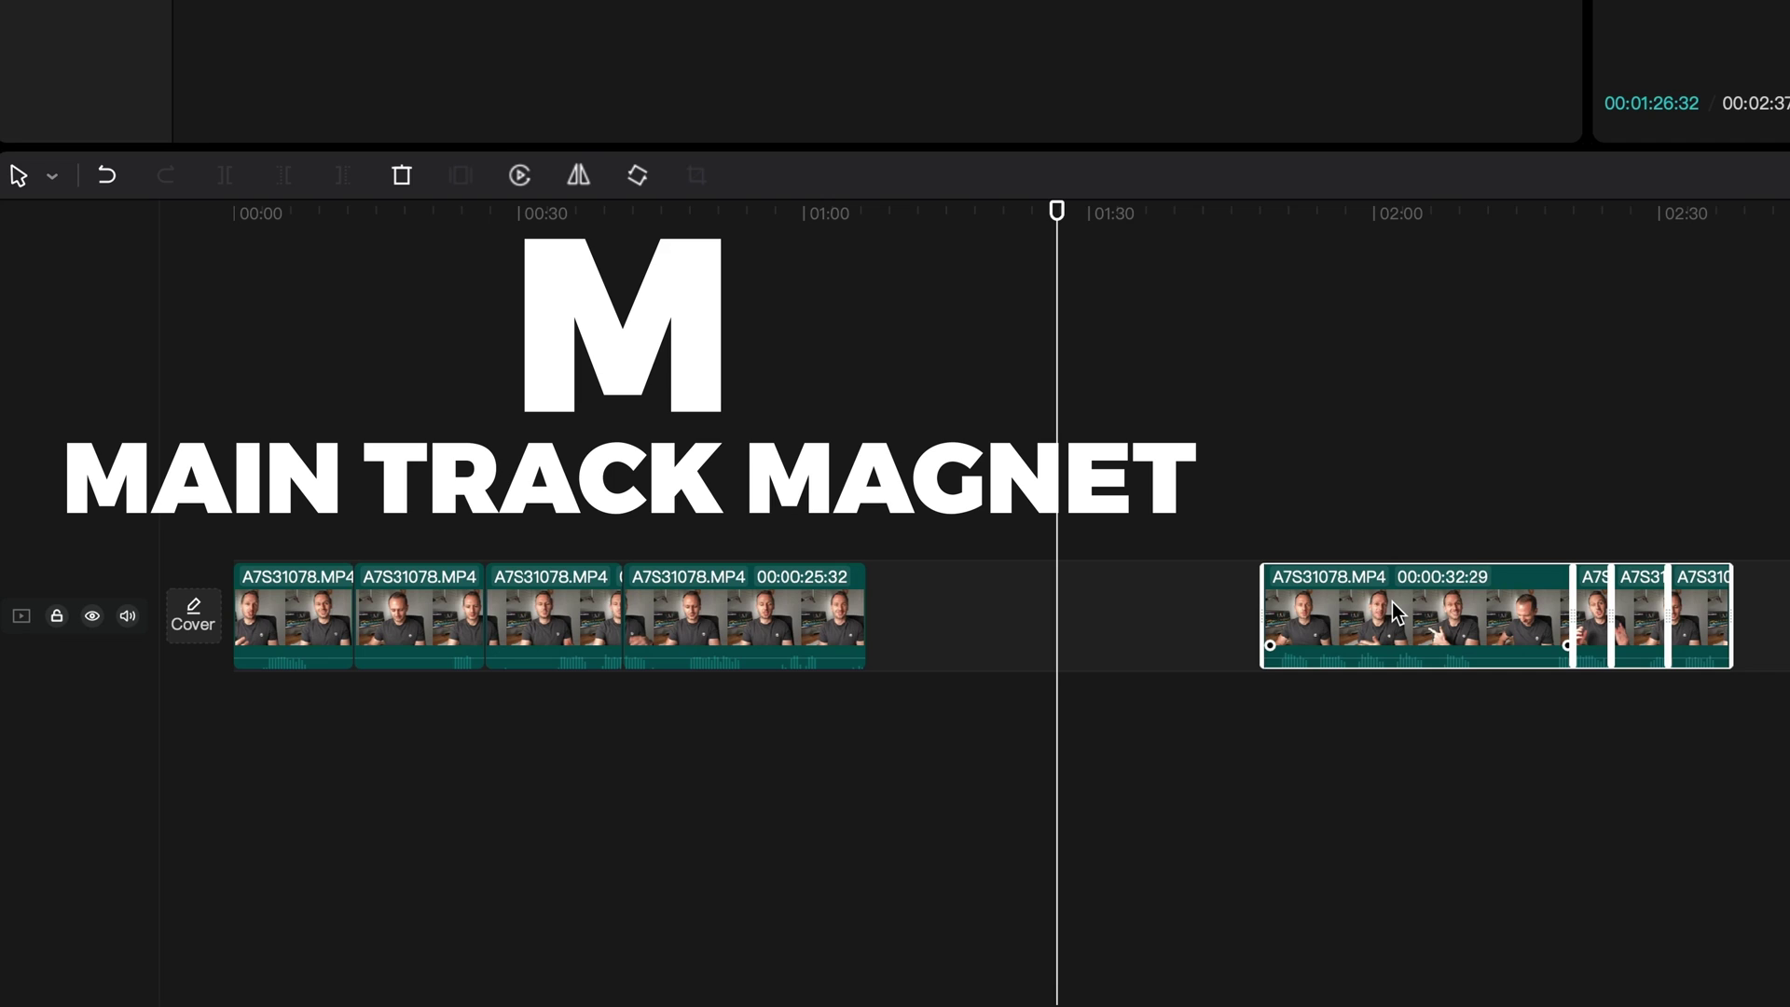
pyautogui.press('m')
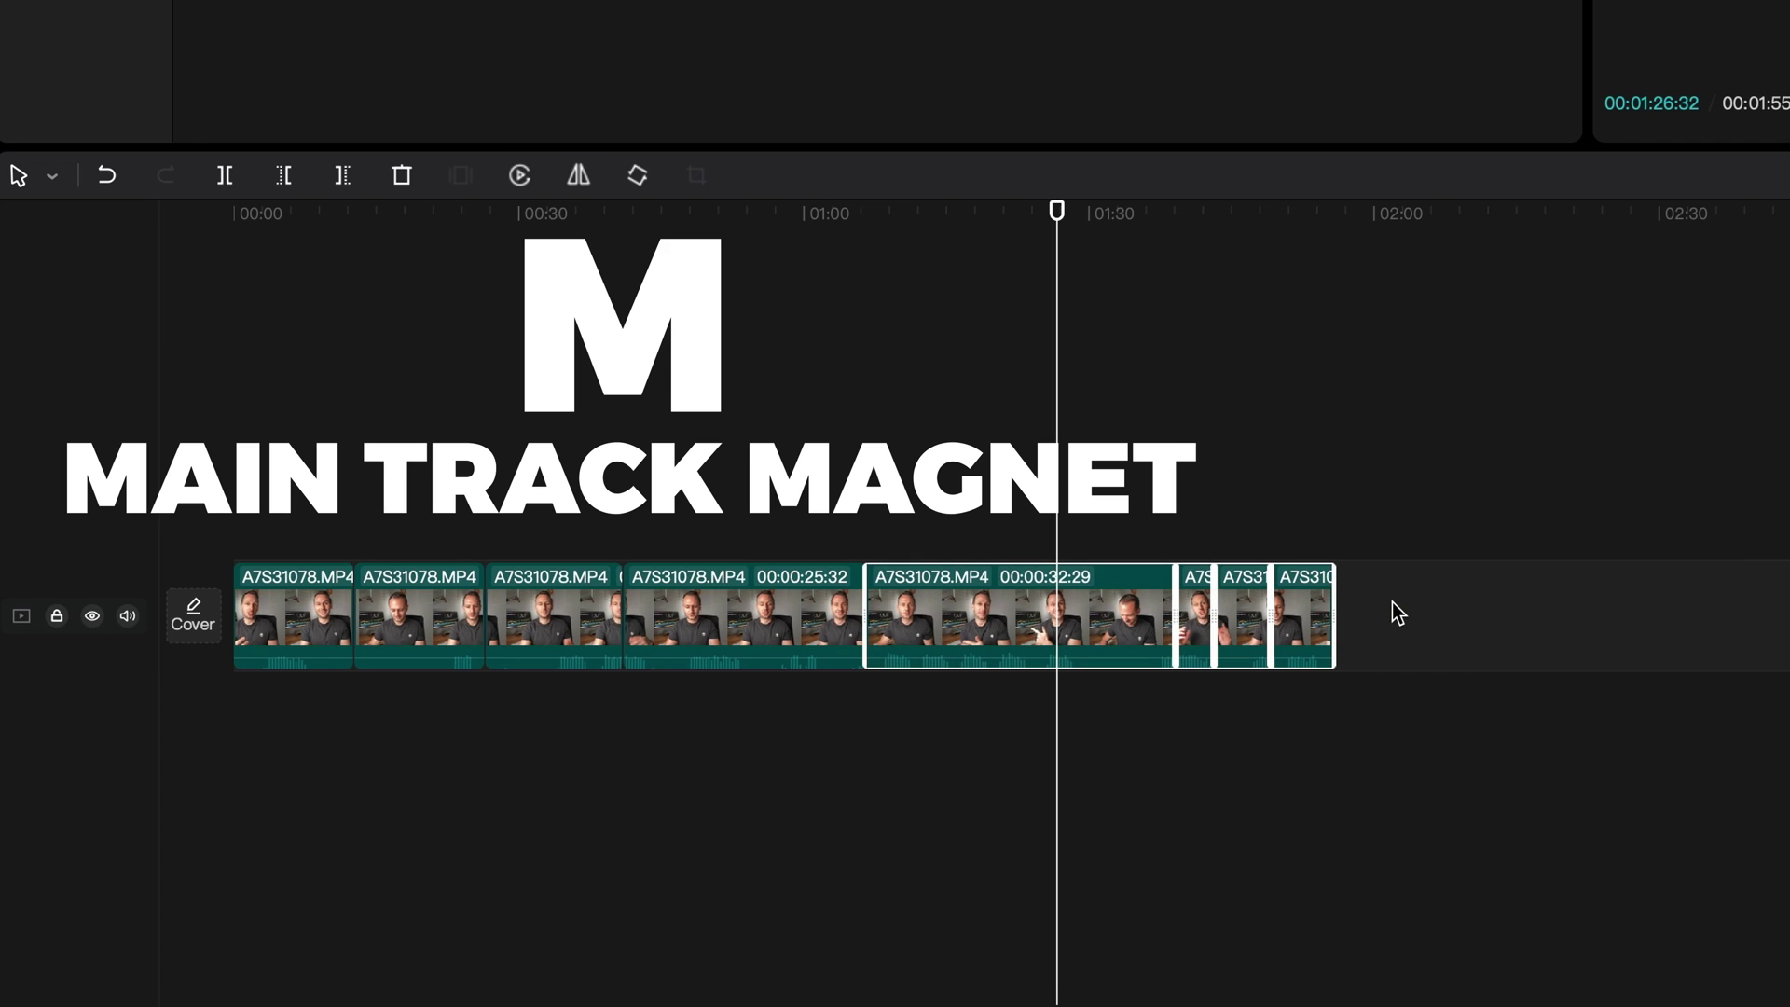
pyautogui.hotkey('ctrl', 'z')
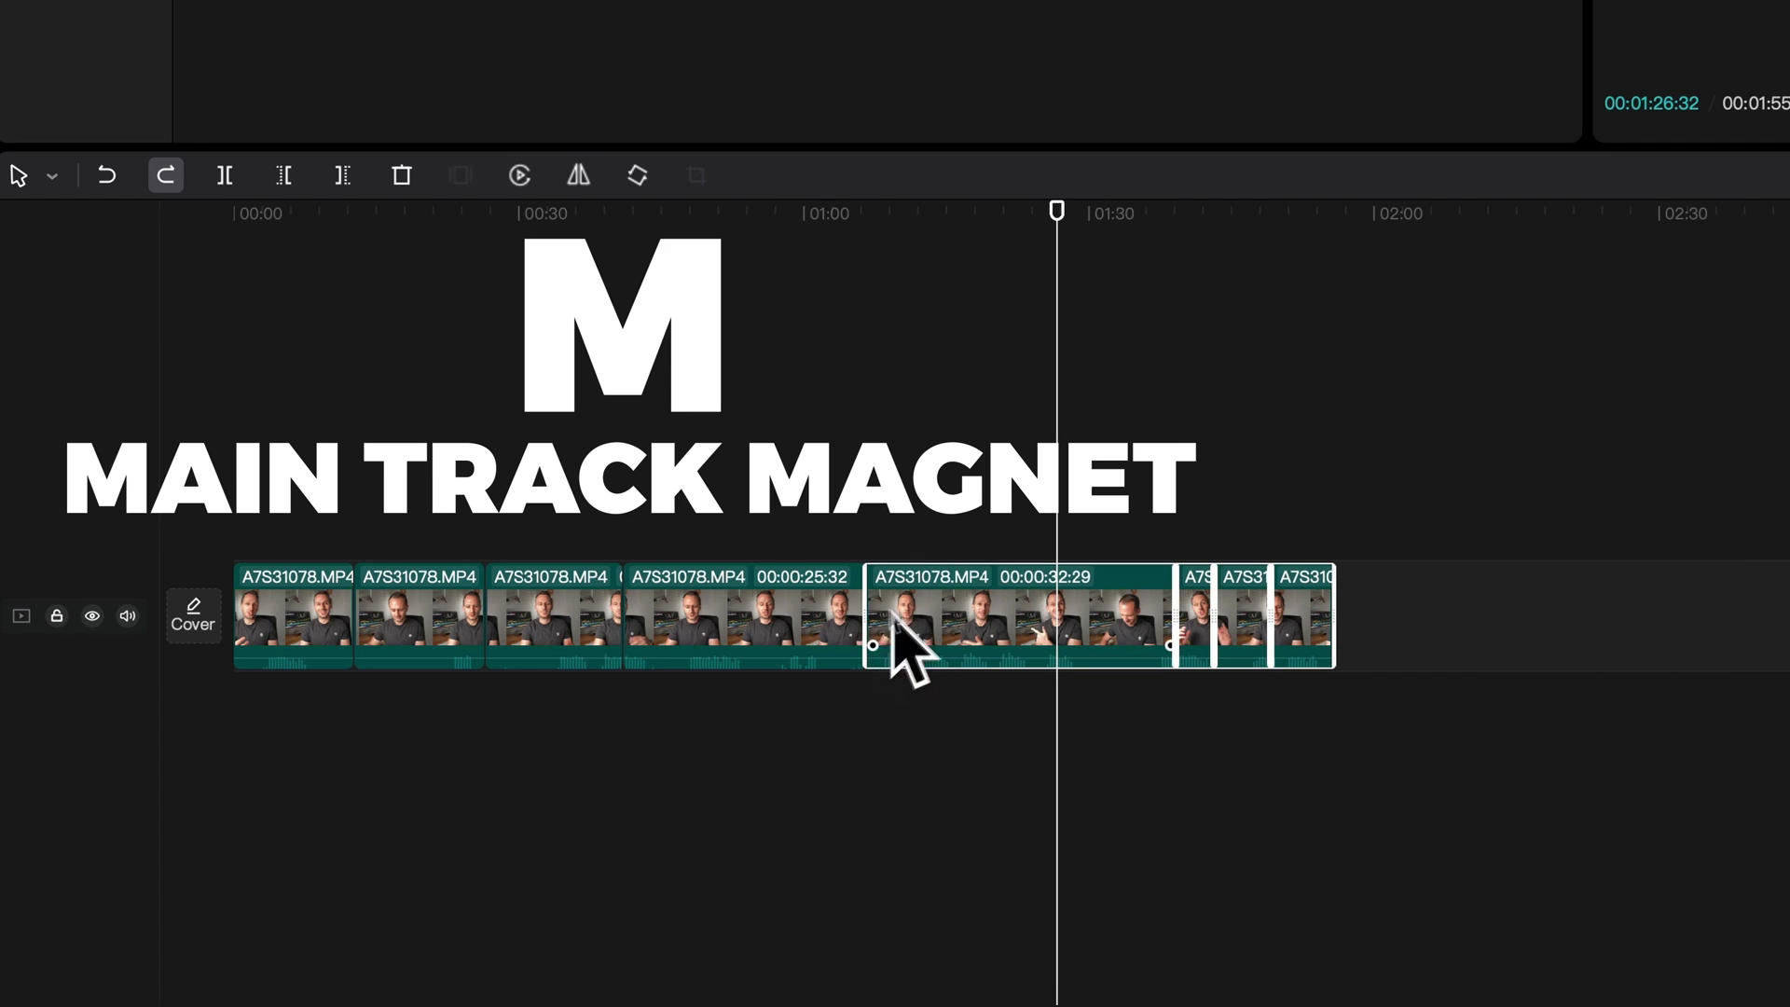
pyautogui.moveTo(954, 593); pyautogui.dragTo(1119, 595)
pyautogui.moveTo(450, 606); pyautogui.dragTo(973, 610)
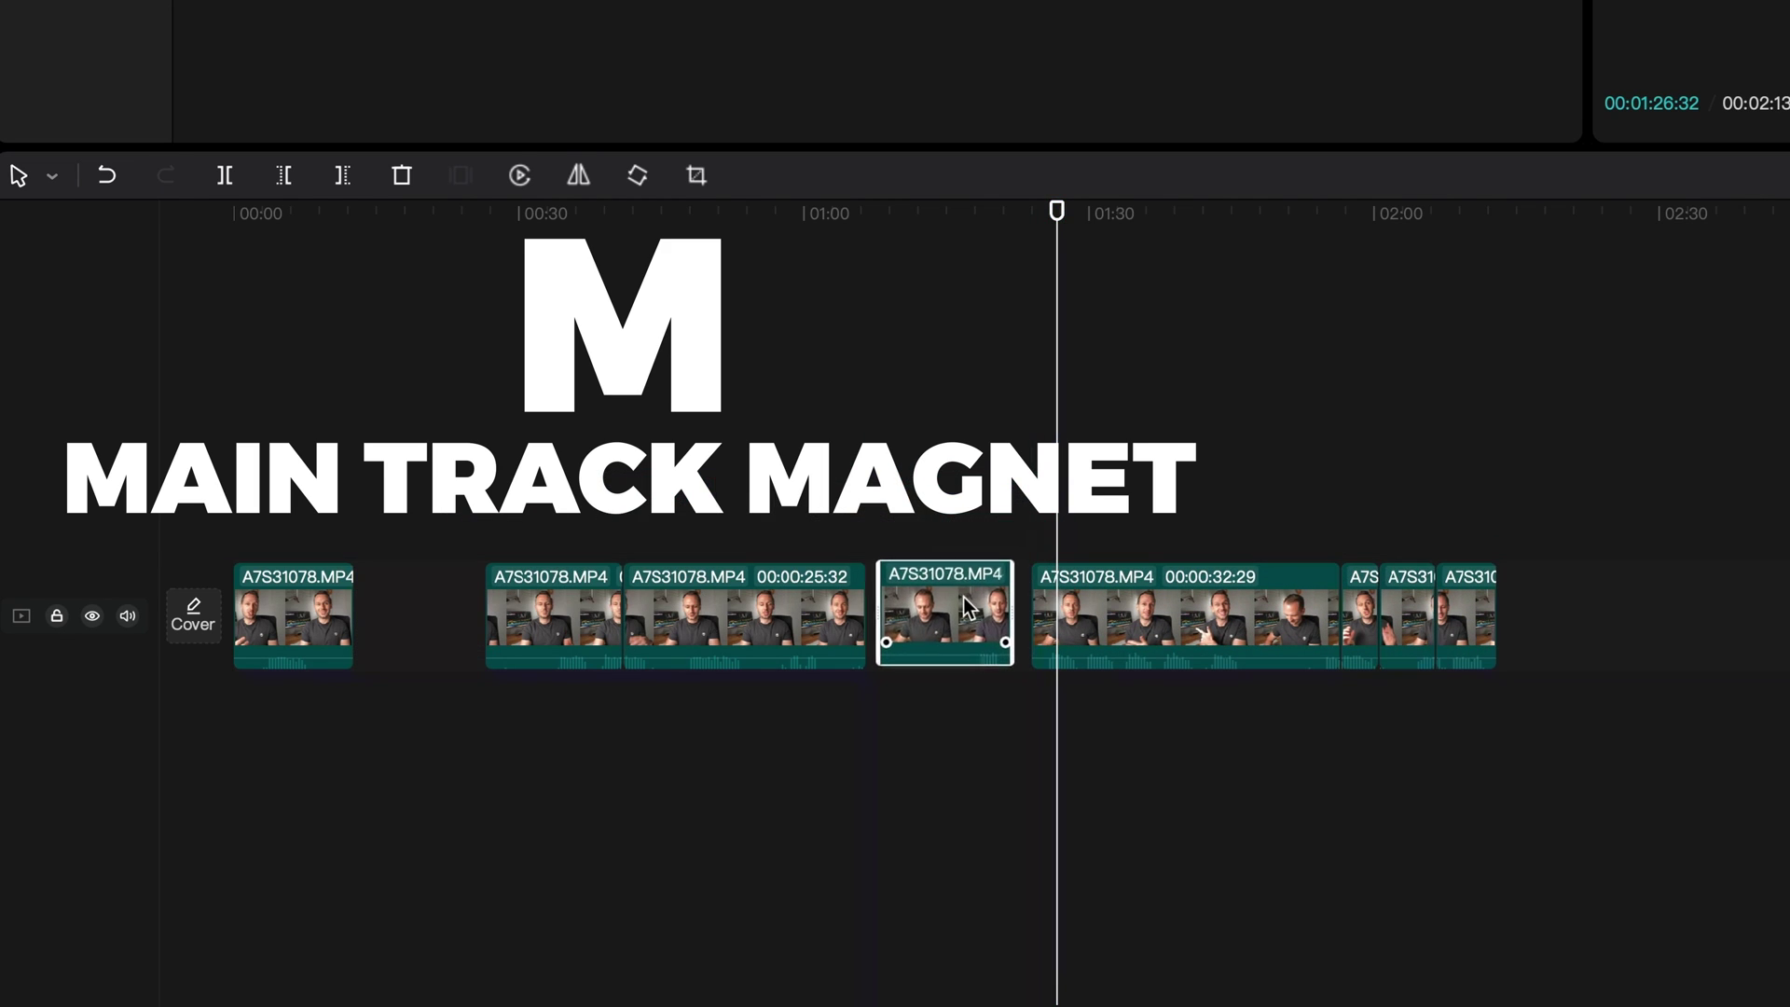
pyautogui.press('m')
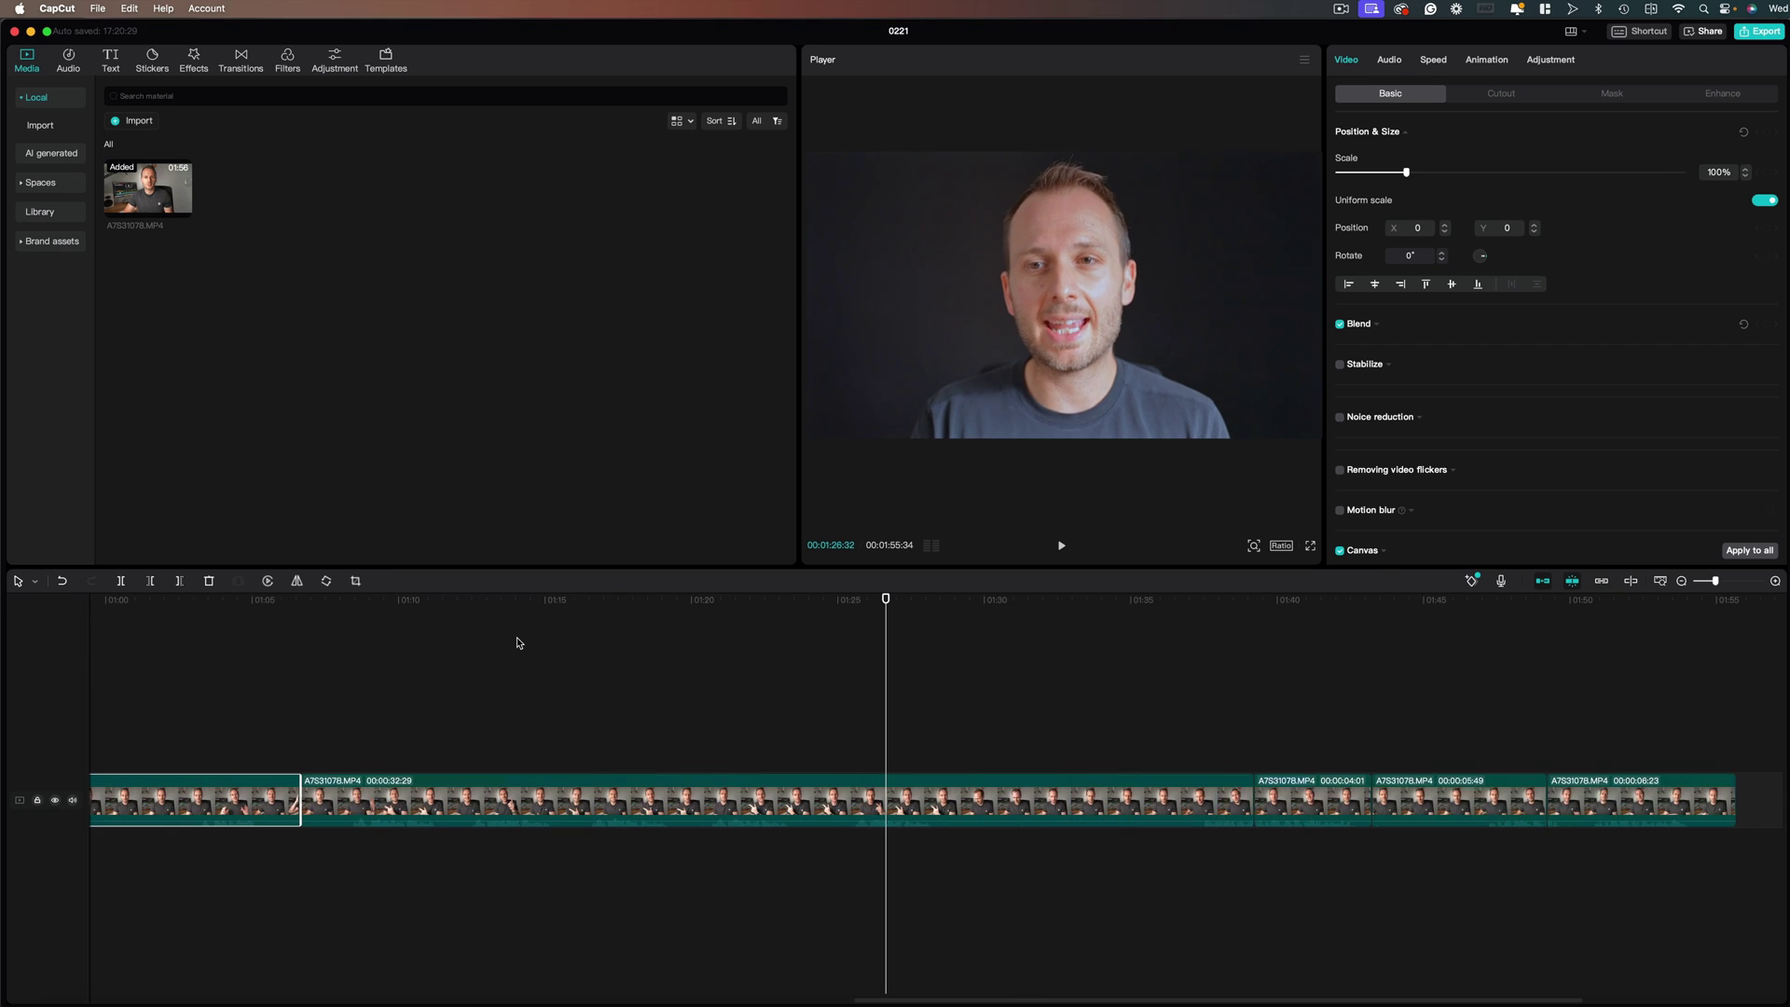
# Step: Zoom the timeline with ⌘− and ⌘+ and scrolling, ending zoomed out on the full clip sequence
pyautogui.press('super+minus')
pyautogui.press('super+minus')
pyautogui.press('super+minus')
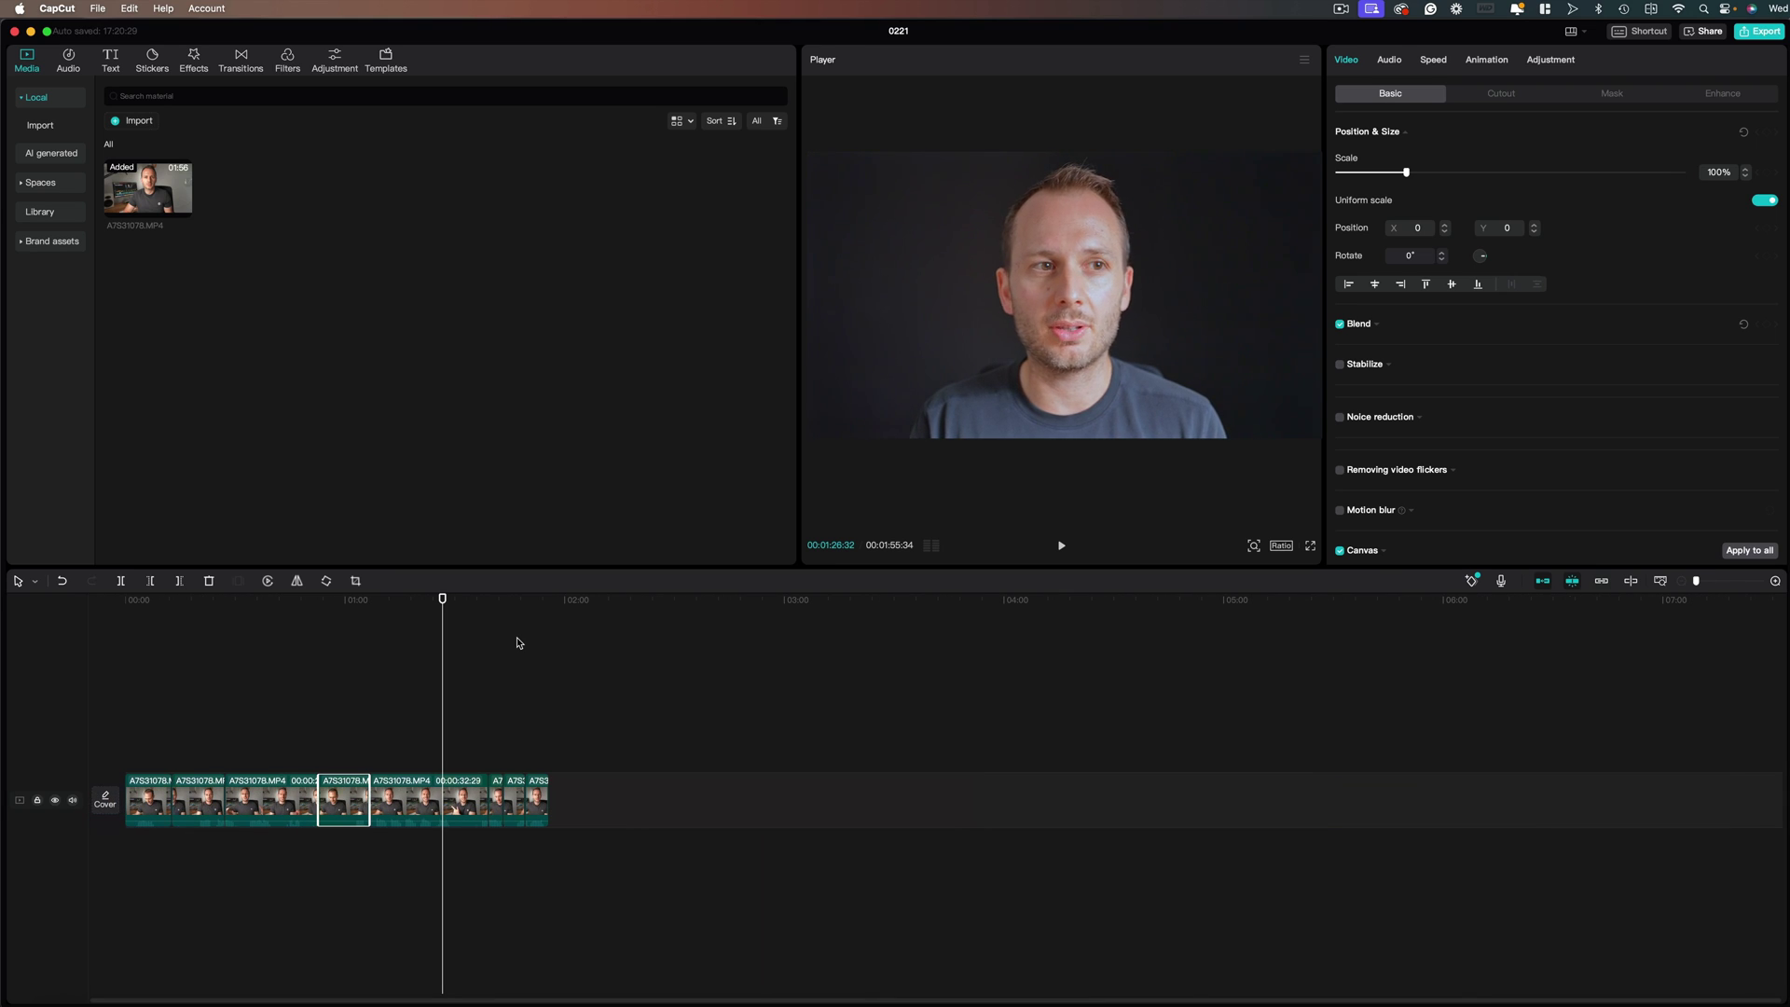
pyautogui.press('super+equal')
pyautogui.press('super+equal')
pyautogui.press('super+equal')
pyautogui.press('super+equal')
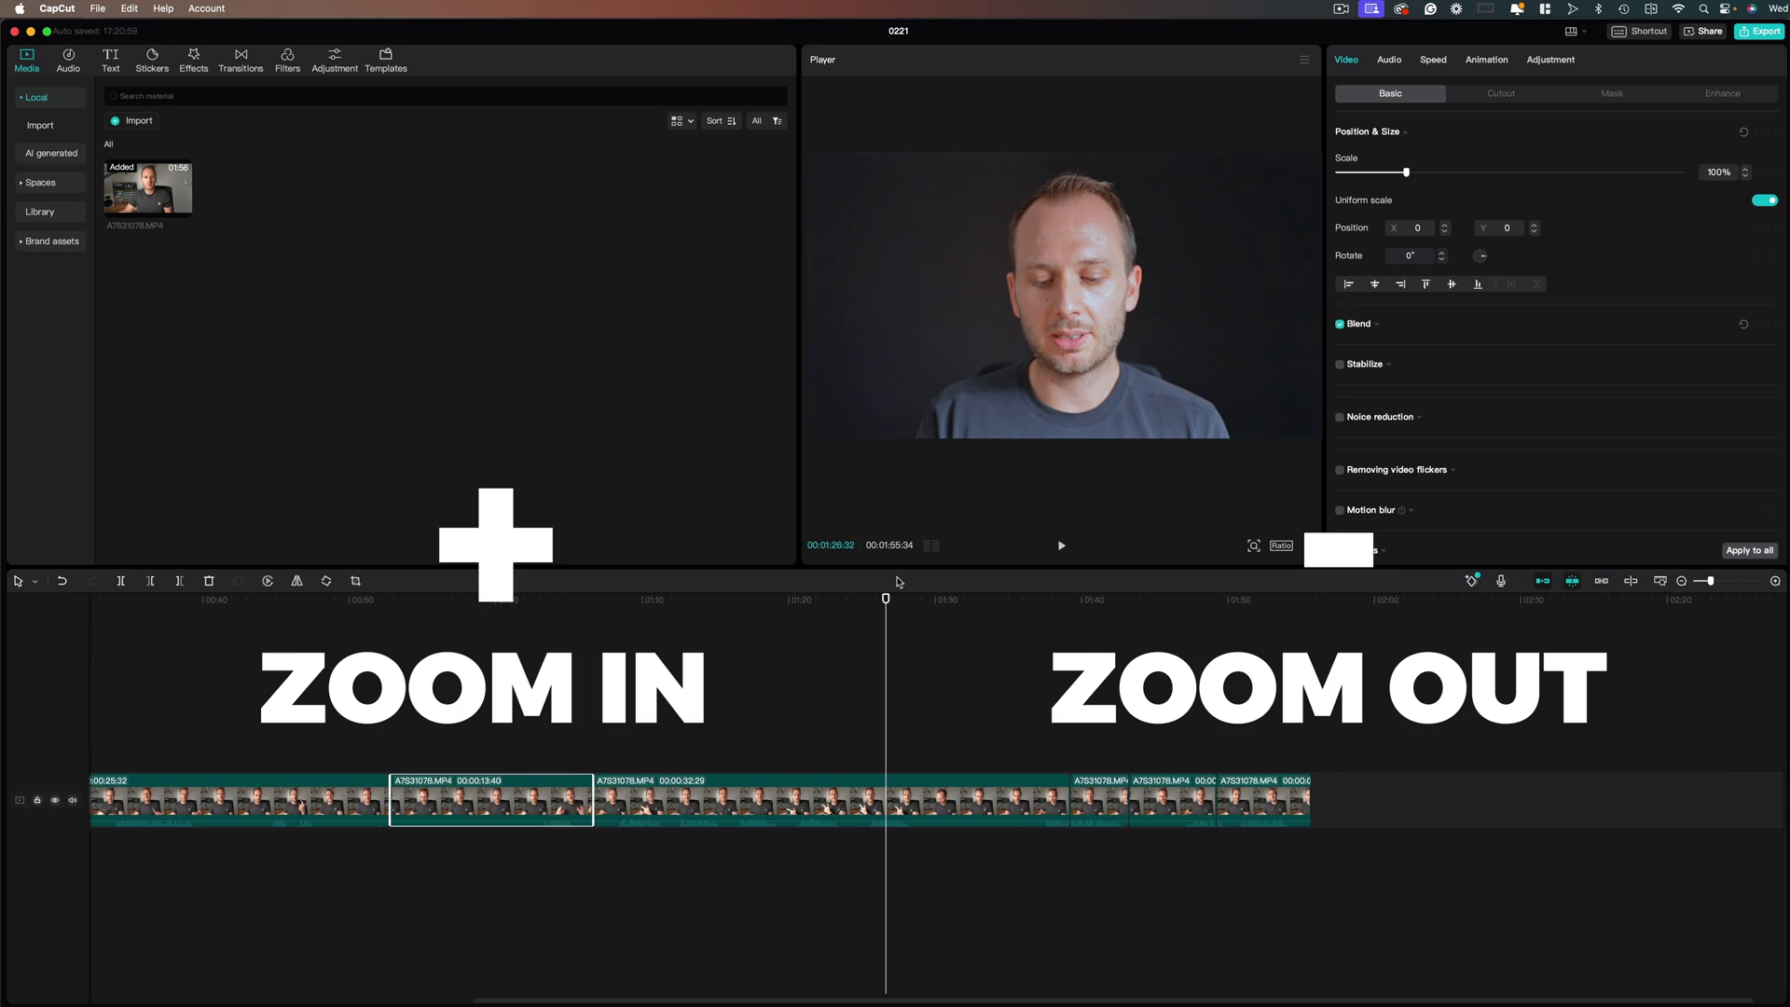
pyautogui.press('super+minus')
pyautogui.press('super+minus')
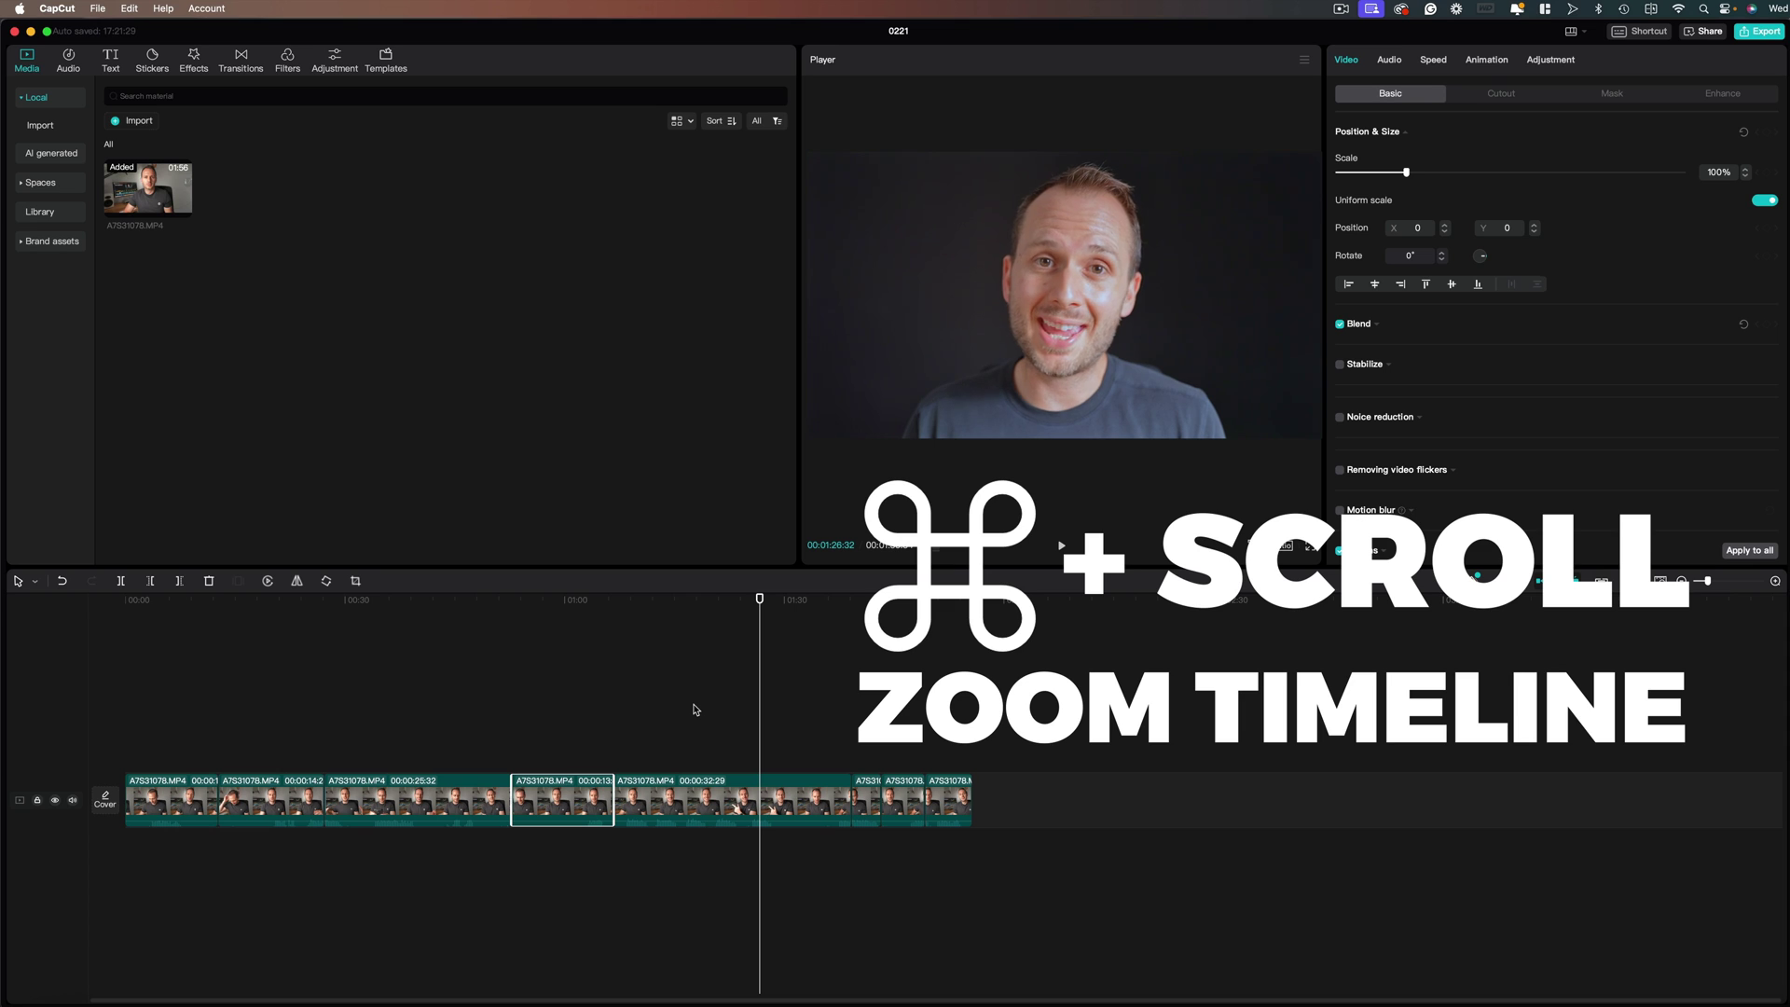
pyautogui.keyDown('super'); pyautogui.scroll(10, 694, 707); pyautogui.keyUp('super')
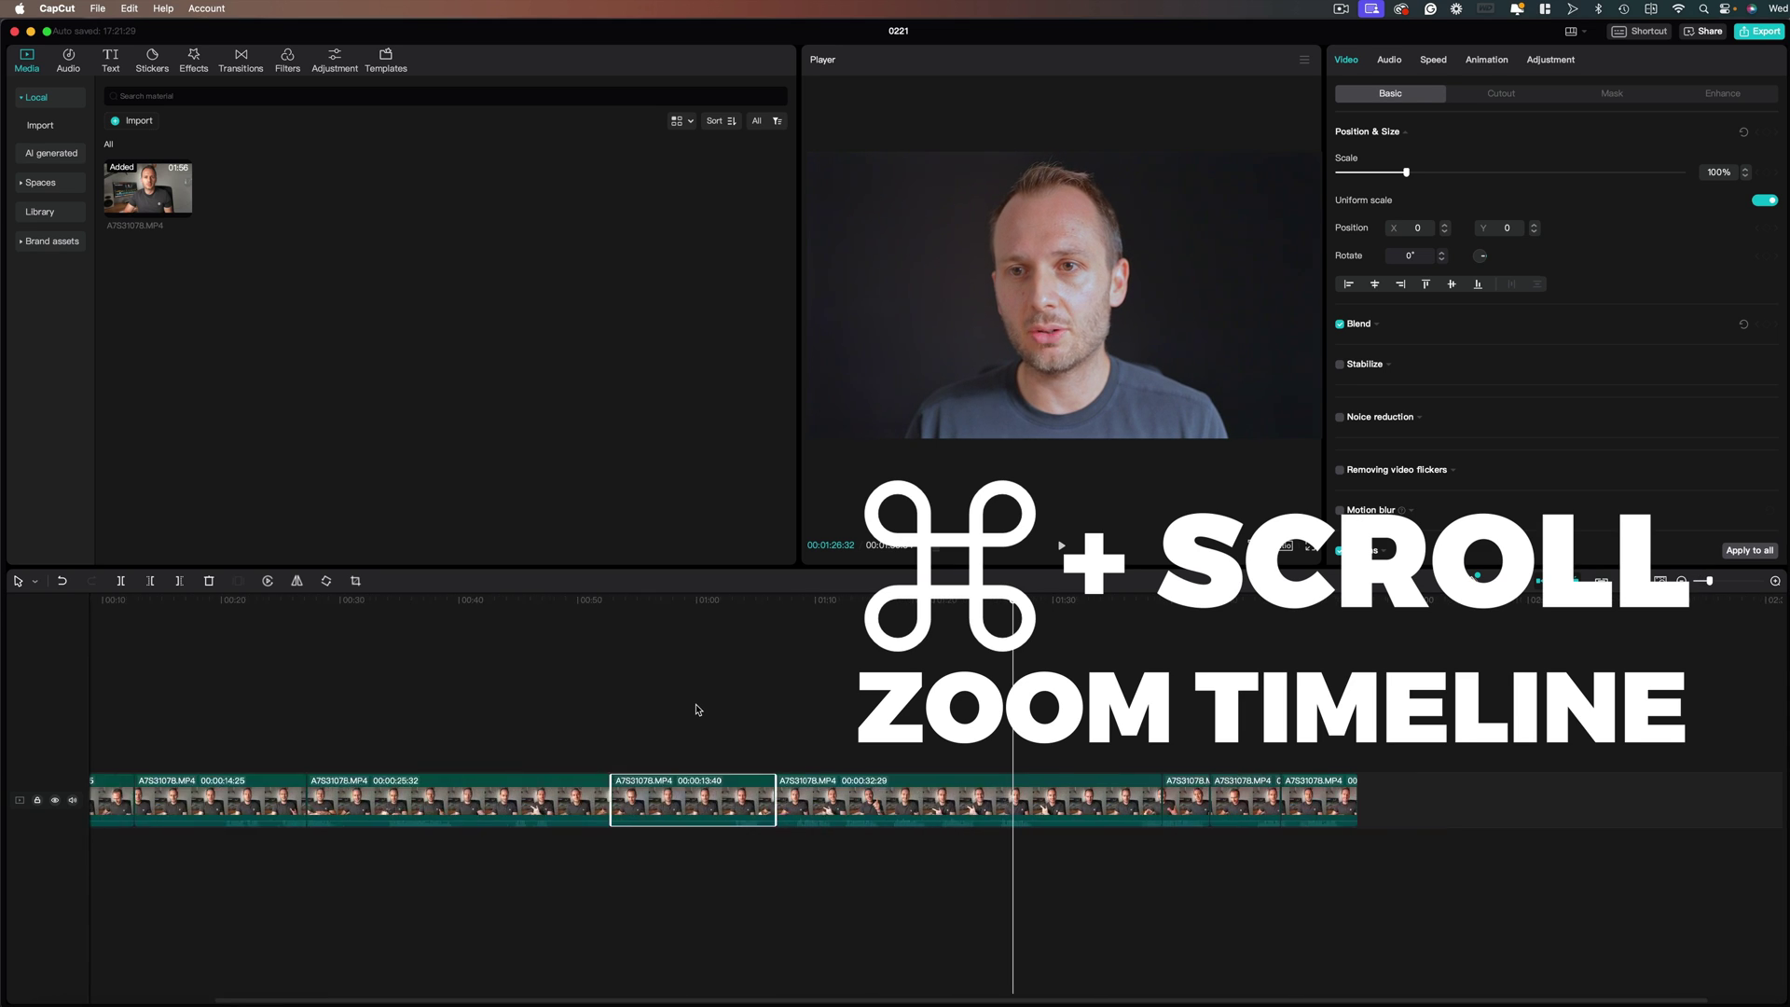
pyautogui.keyDown('super'); pyautogui.scroll(5, 695, 708); pyautogui.keyUp('super')
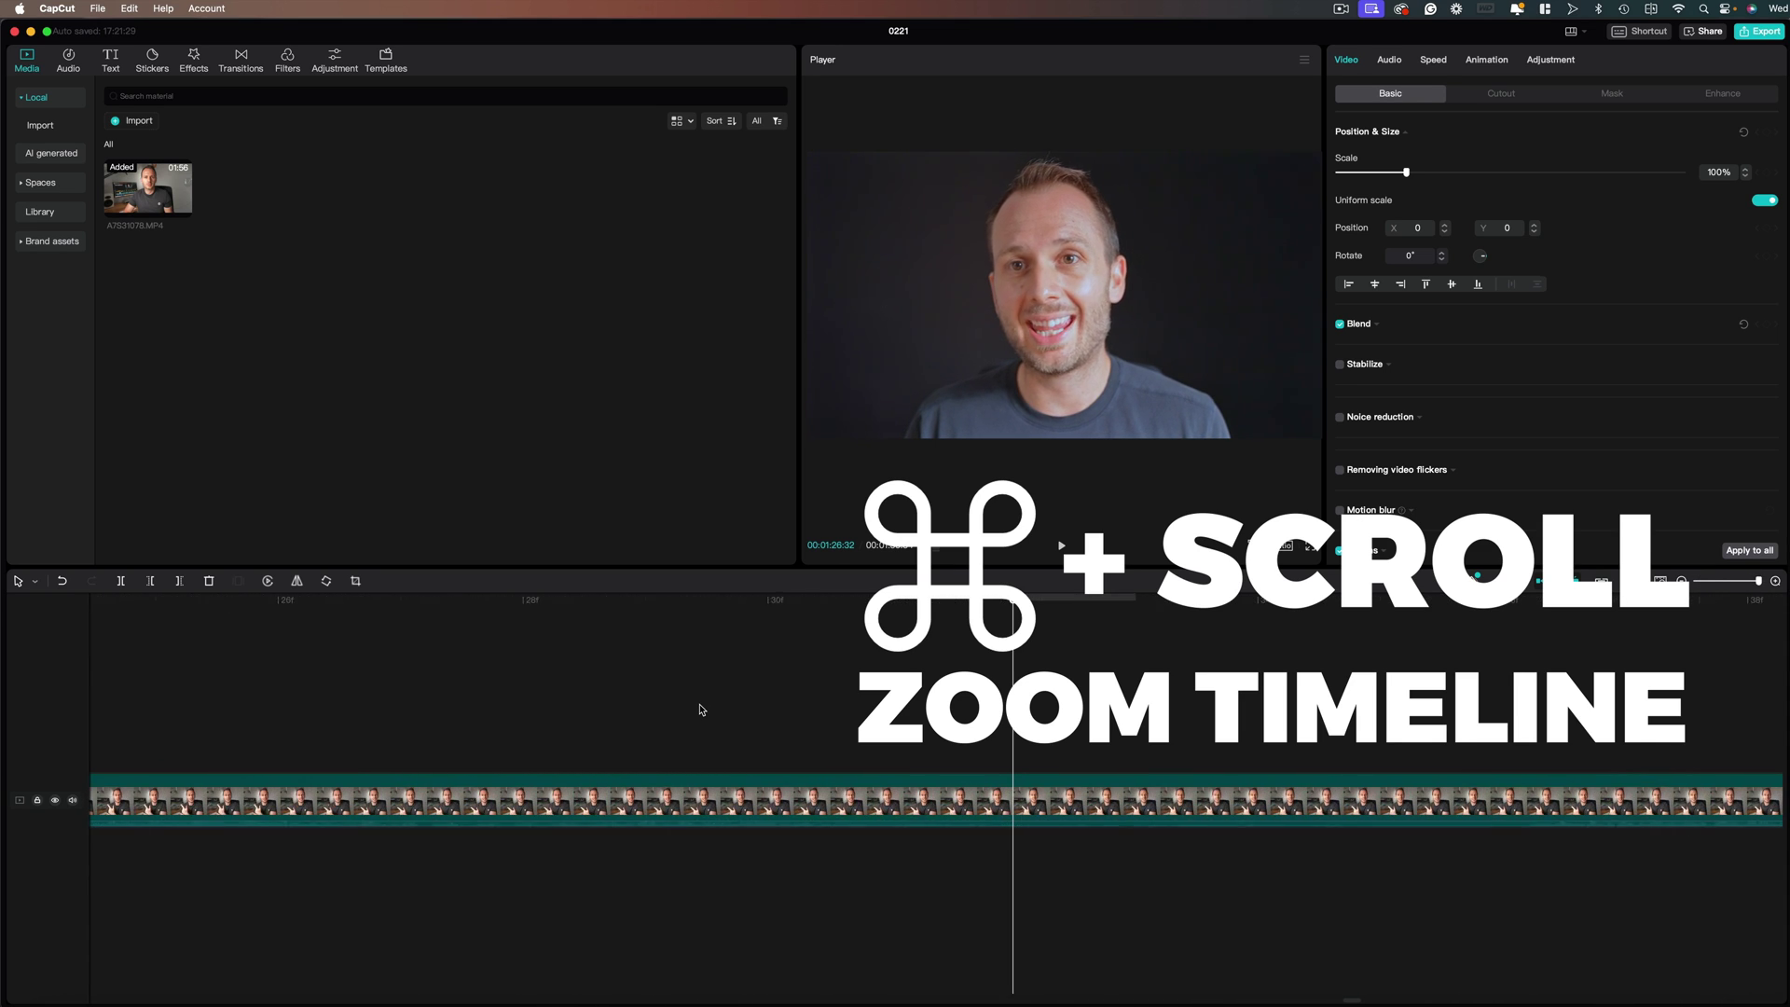
pyautogui.keyDown('super'); pyautogui.scroll(-8, 700, 710); pyautogui.keyUp('super')
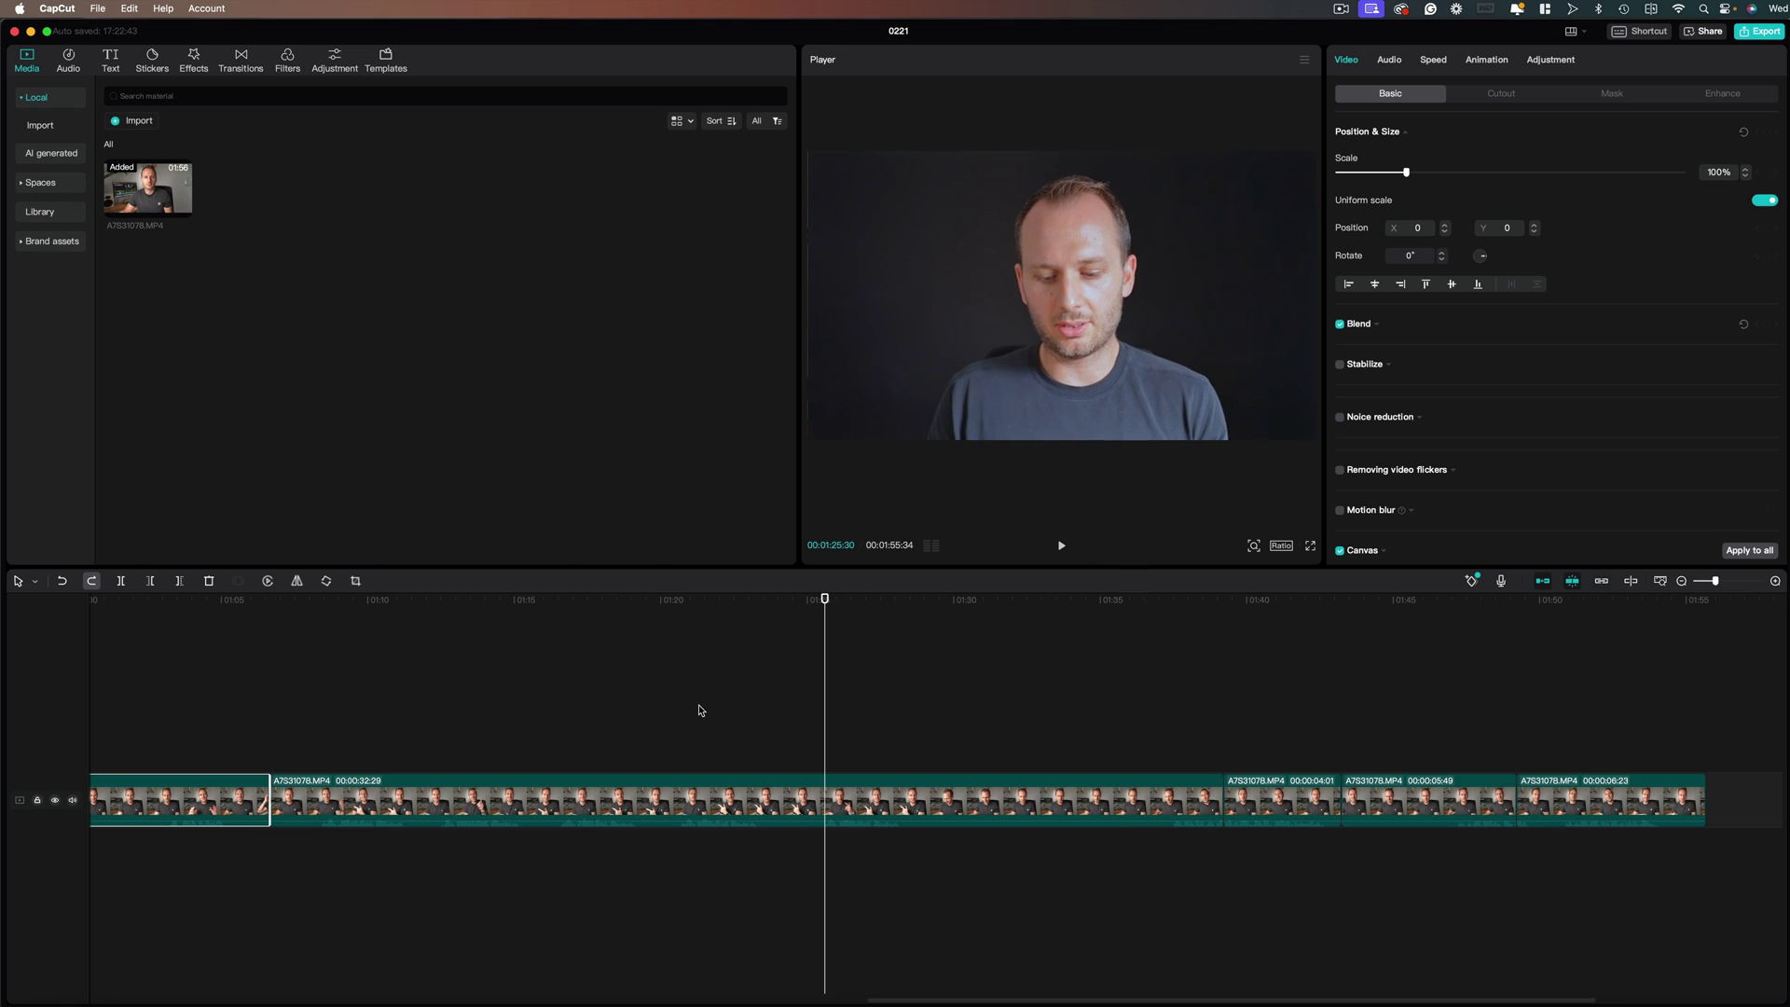
# Step: Jump between cut points, then step back a few frames so the playhead rests at the 13:40 clip's start
pyautogui.press('Up')
pyautogui.press('Down')
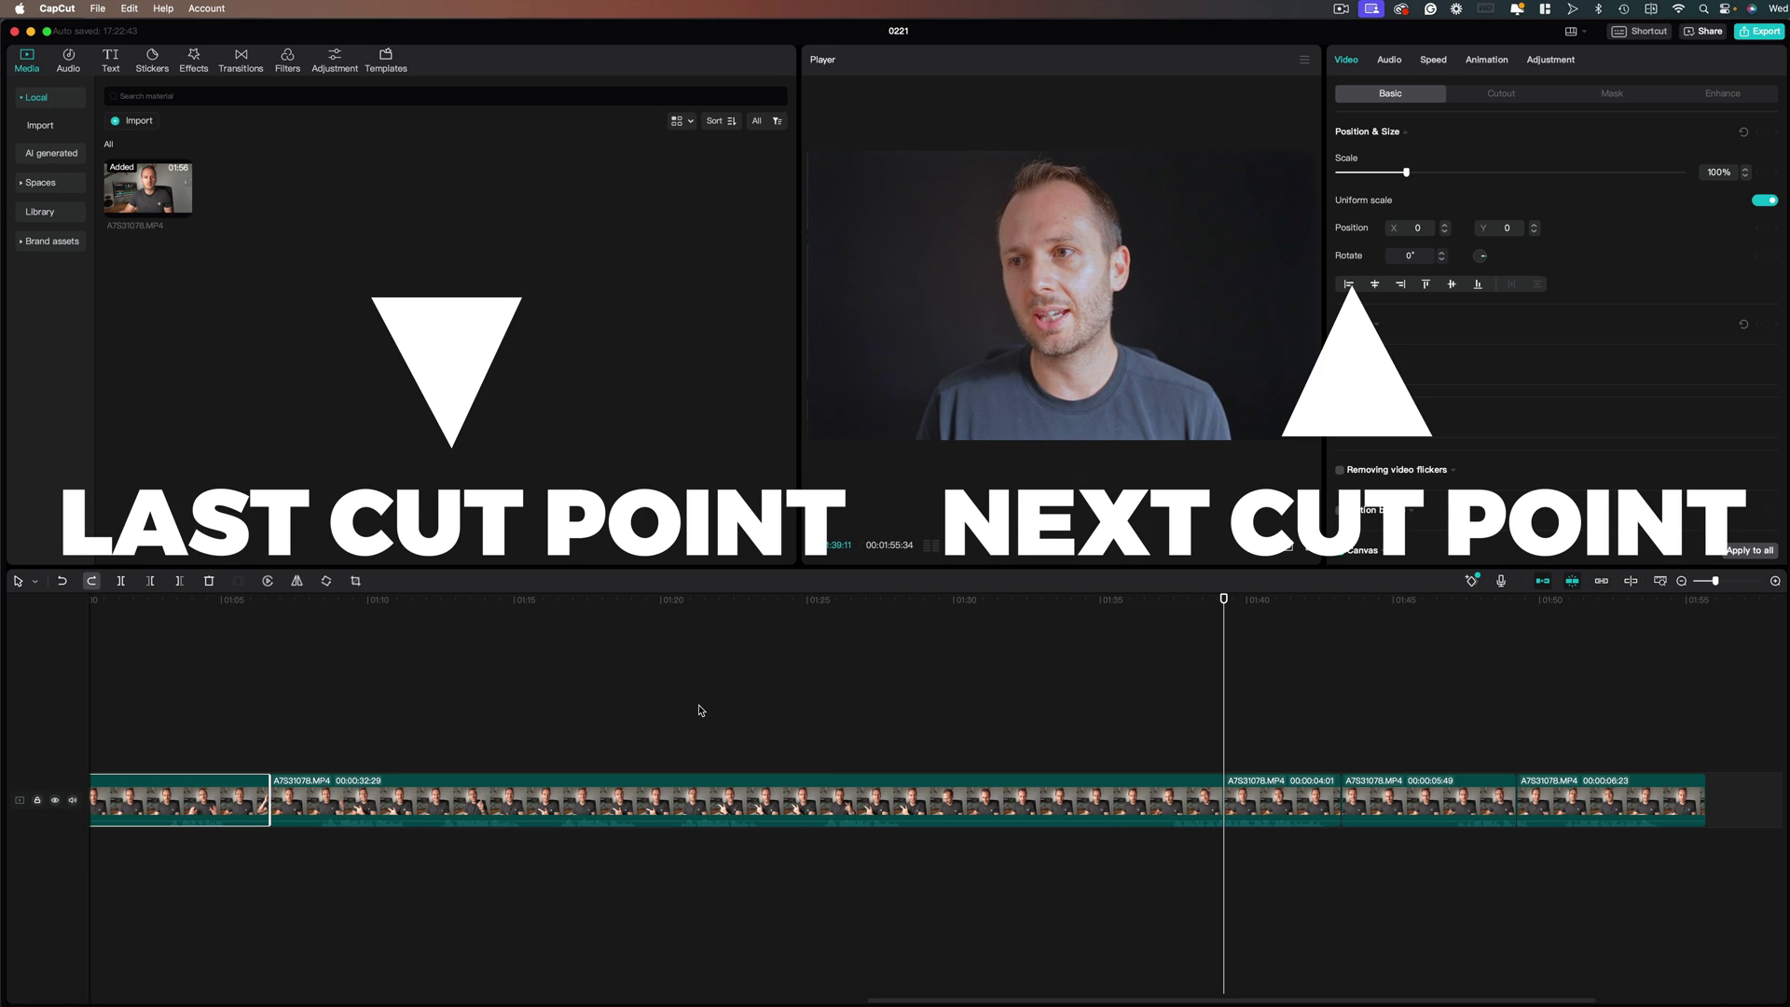
pyautogui.press('Down')
pyautogui.press('Down')
pyautogui.press('Up')
pyautogui.press('Up')
pyautogui.press('Up')
pyautogui.press('Up')
pyautogui.press('Up')
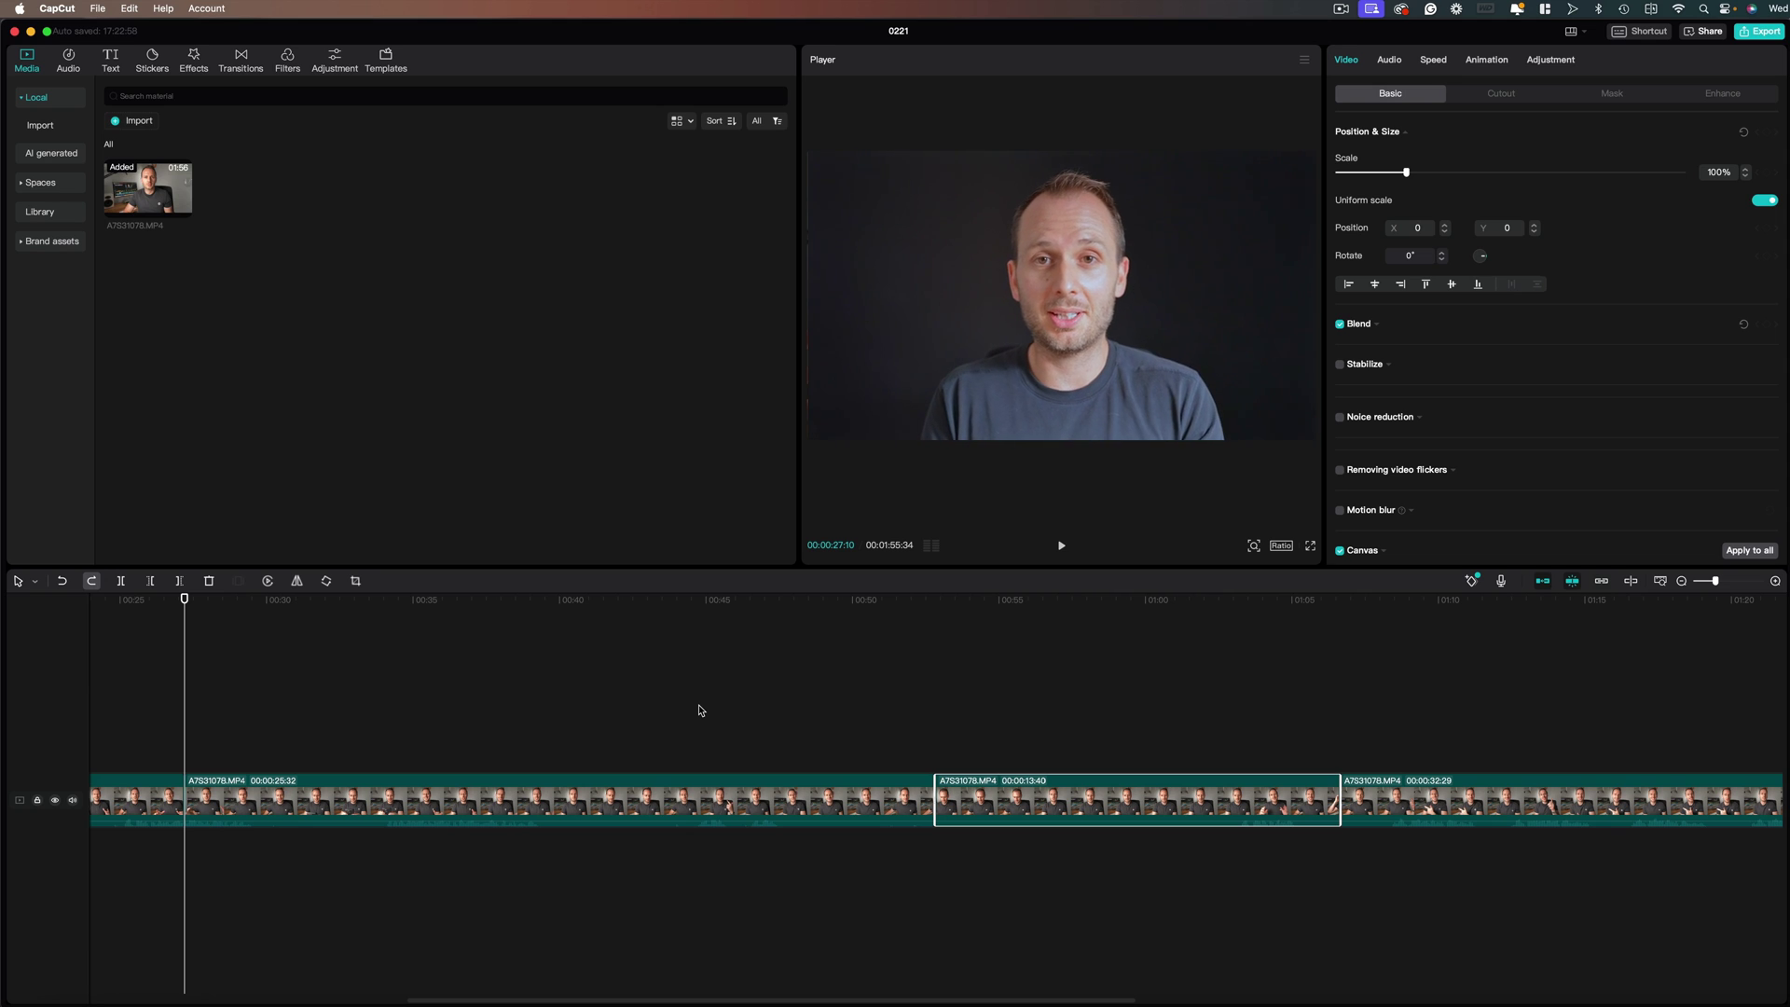
pyautogui.press('Down')
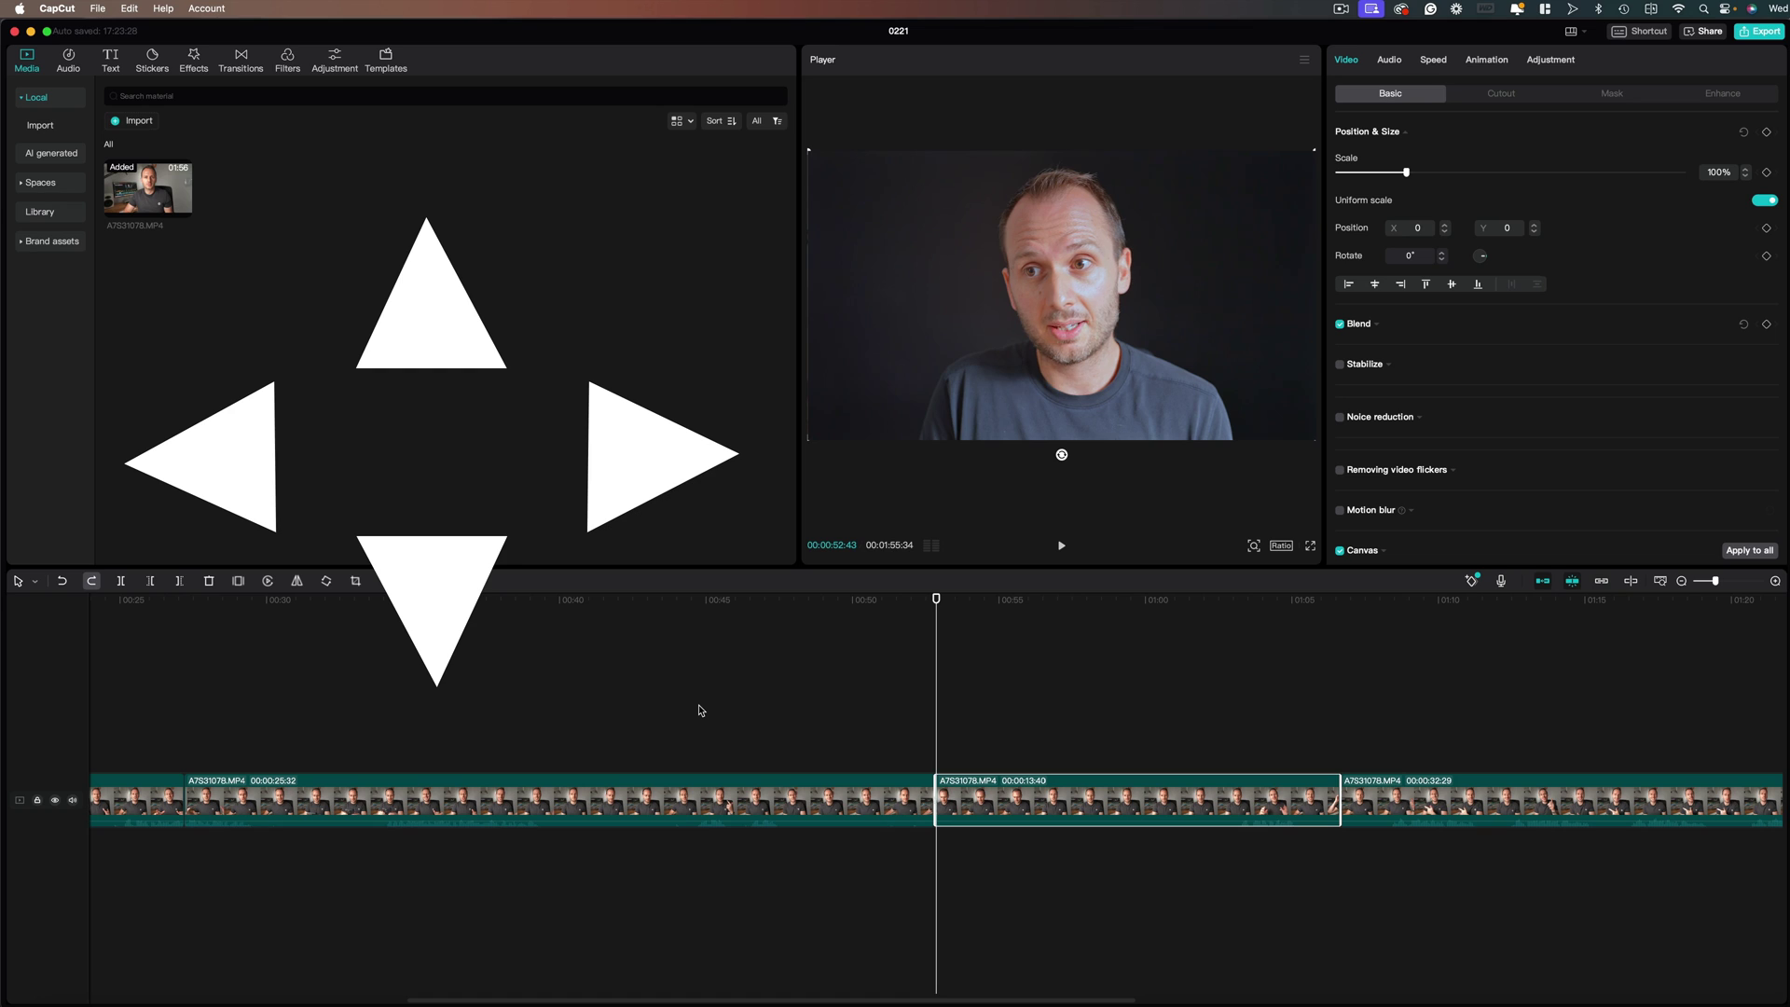
pyautogui.press('Left')
pyautogui.press('Left')
pyautogui.press('Left')
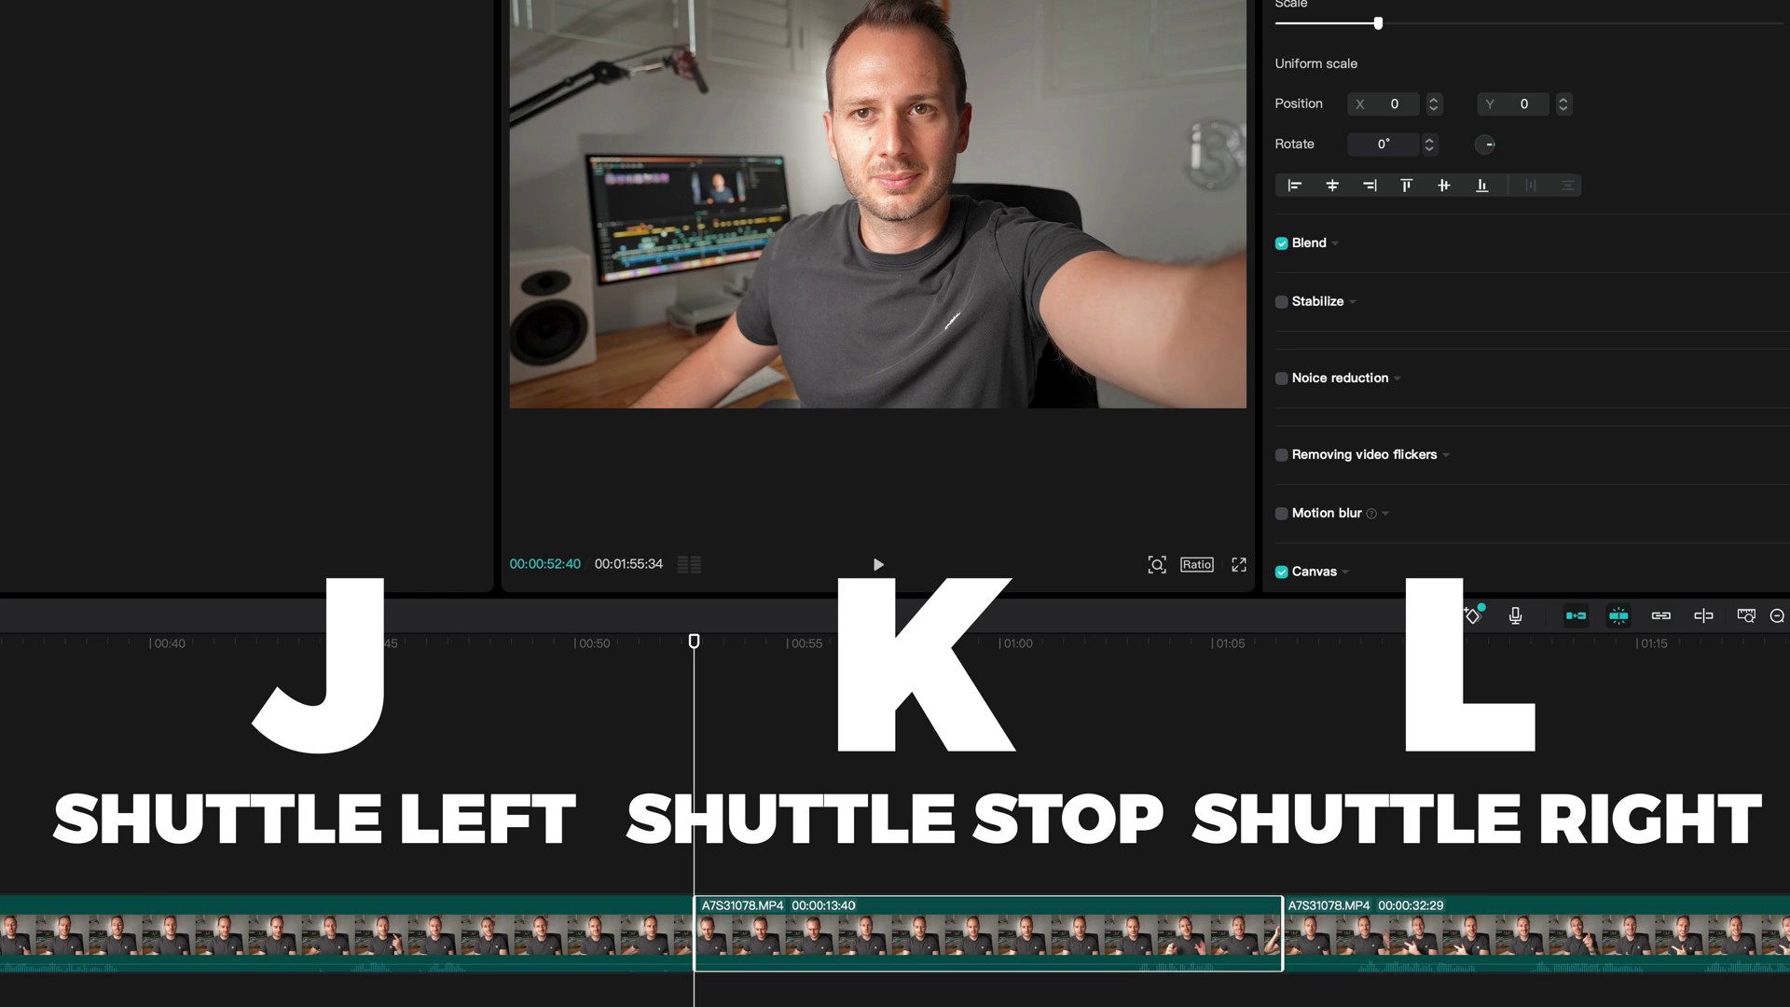
# Step: Shuttle the timeline in reverse to about 00:34 with J, stop with K, then play forward with L
pyautogui.press('j')
pyautogui.press('j')
pyautogui.press('j')
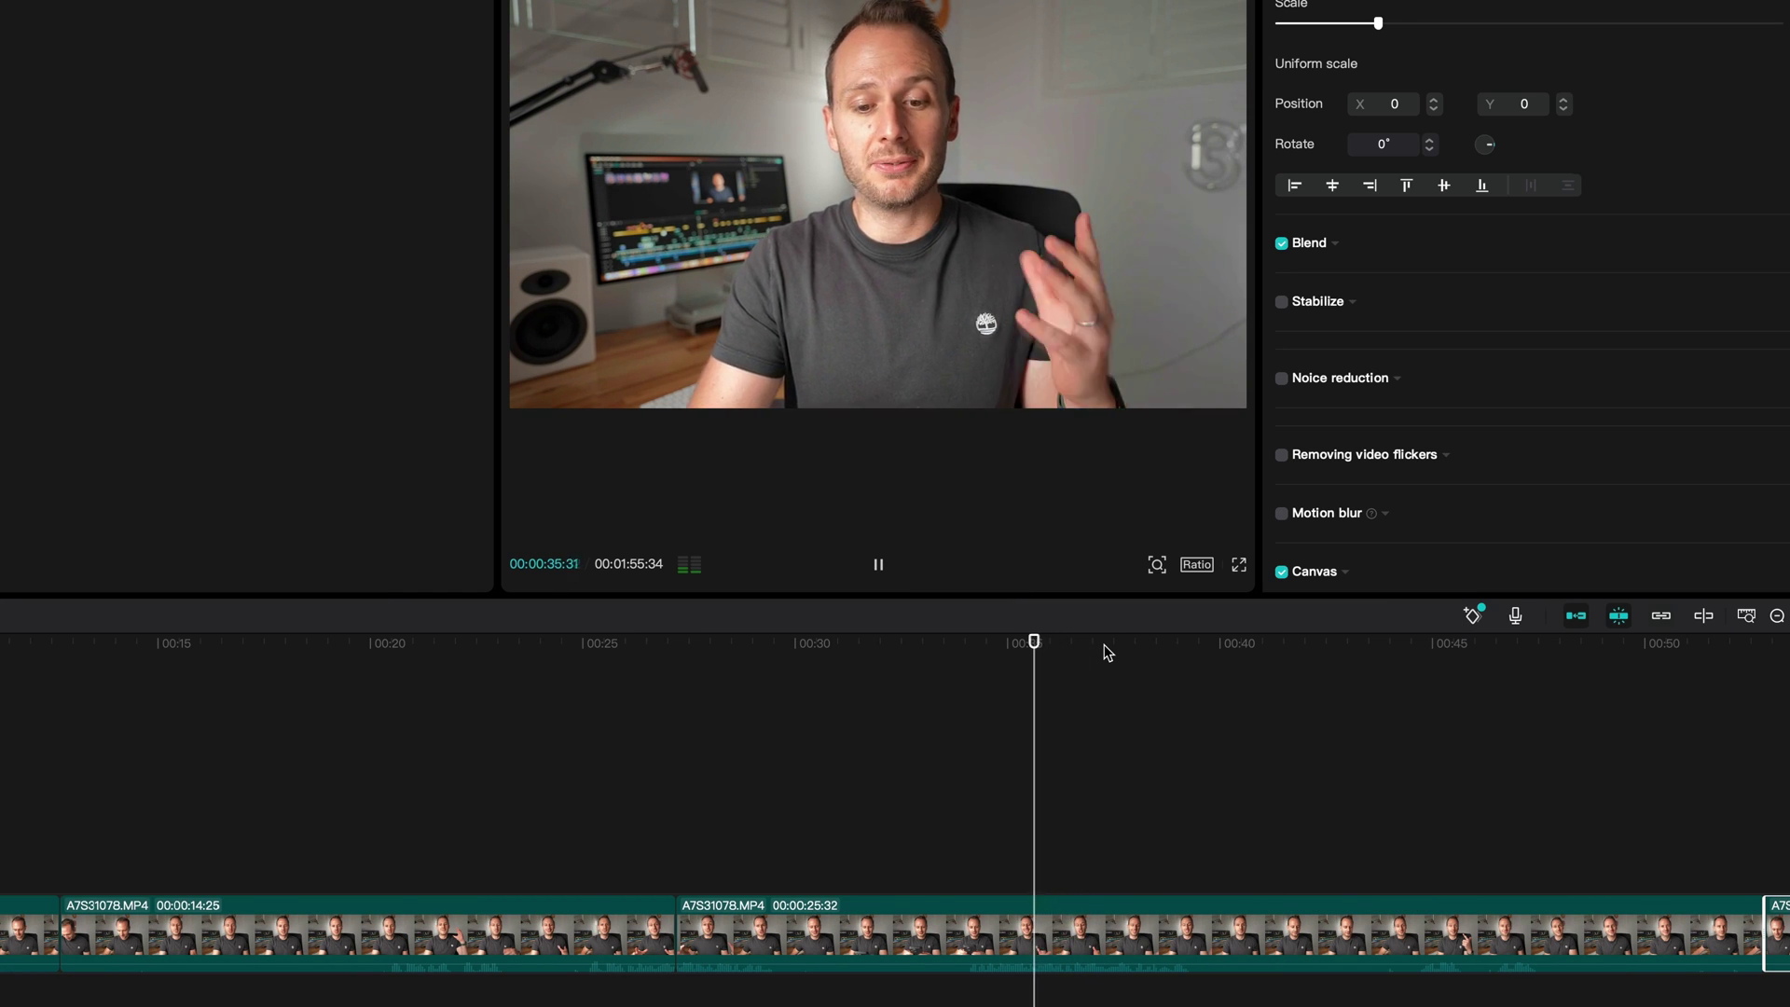
pyautogui.press('k')
pyautogui.press('l')
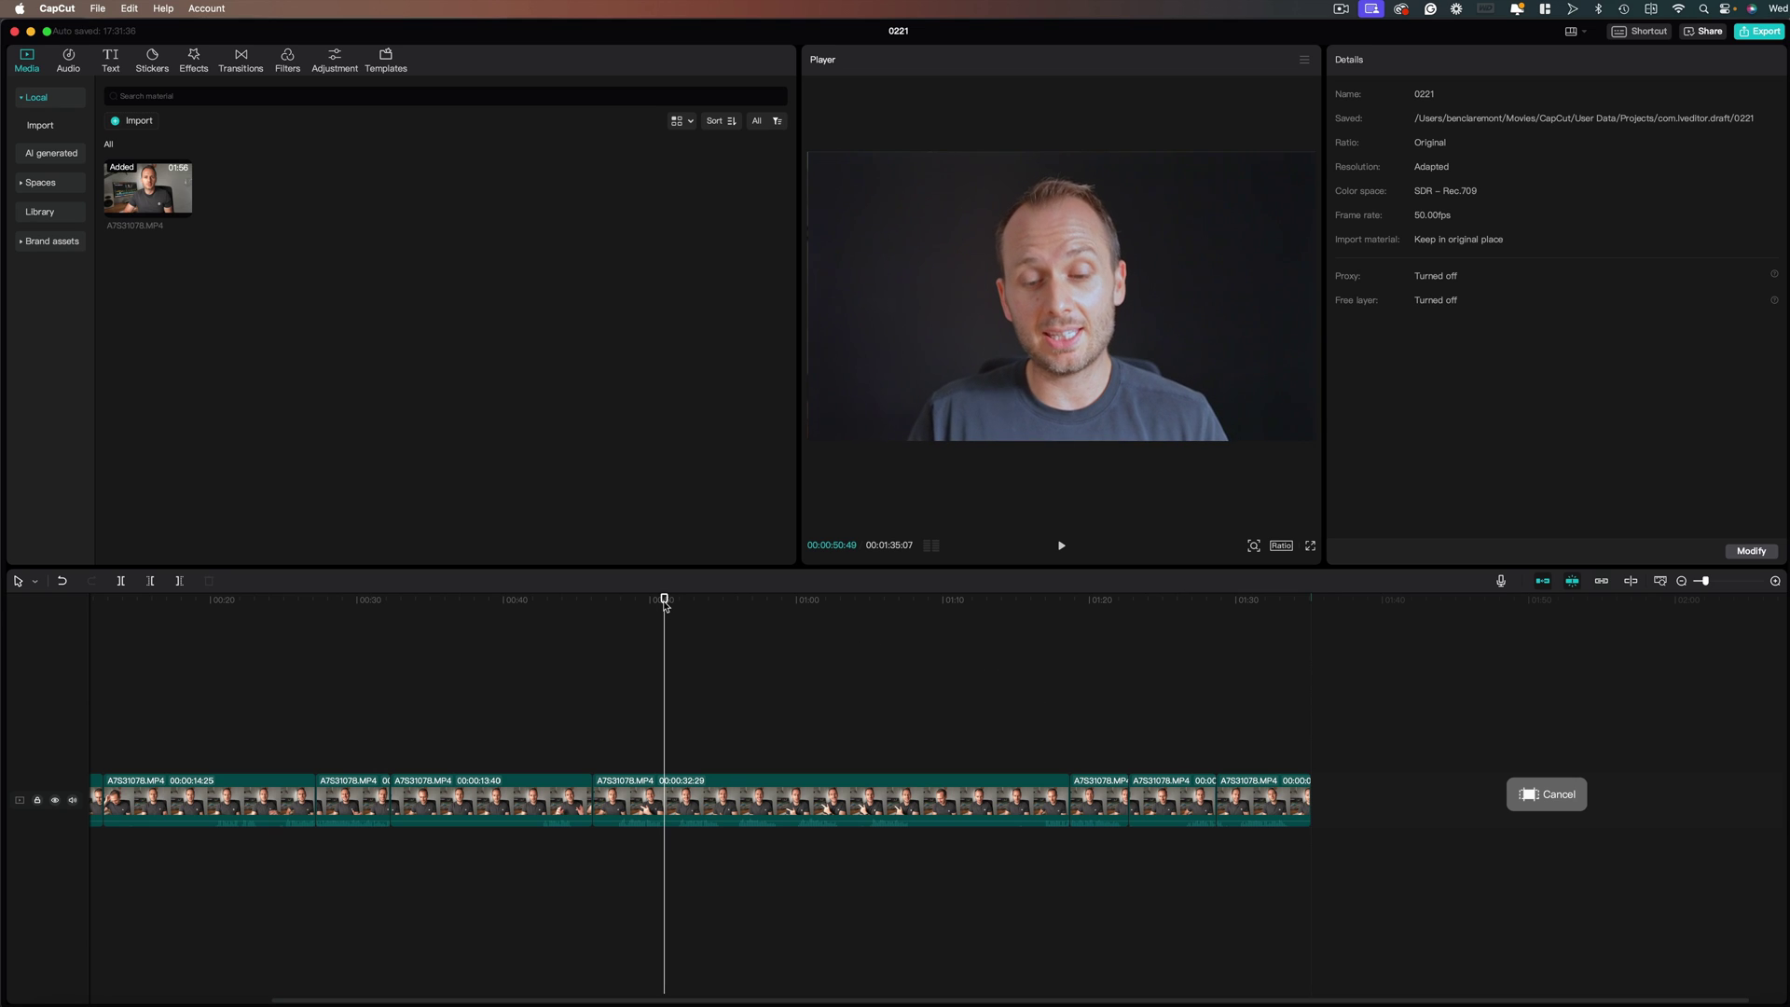
# Step: Set the in point with Q at the start of the 32:29 clip
pyautogui.press('Up')
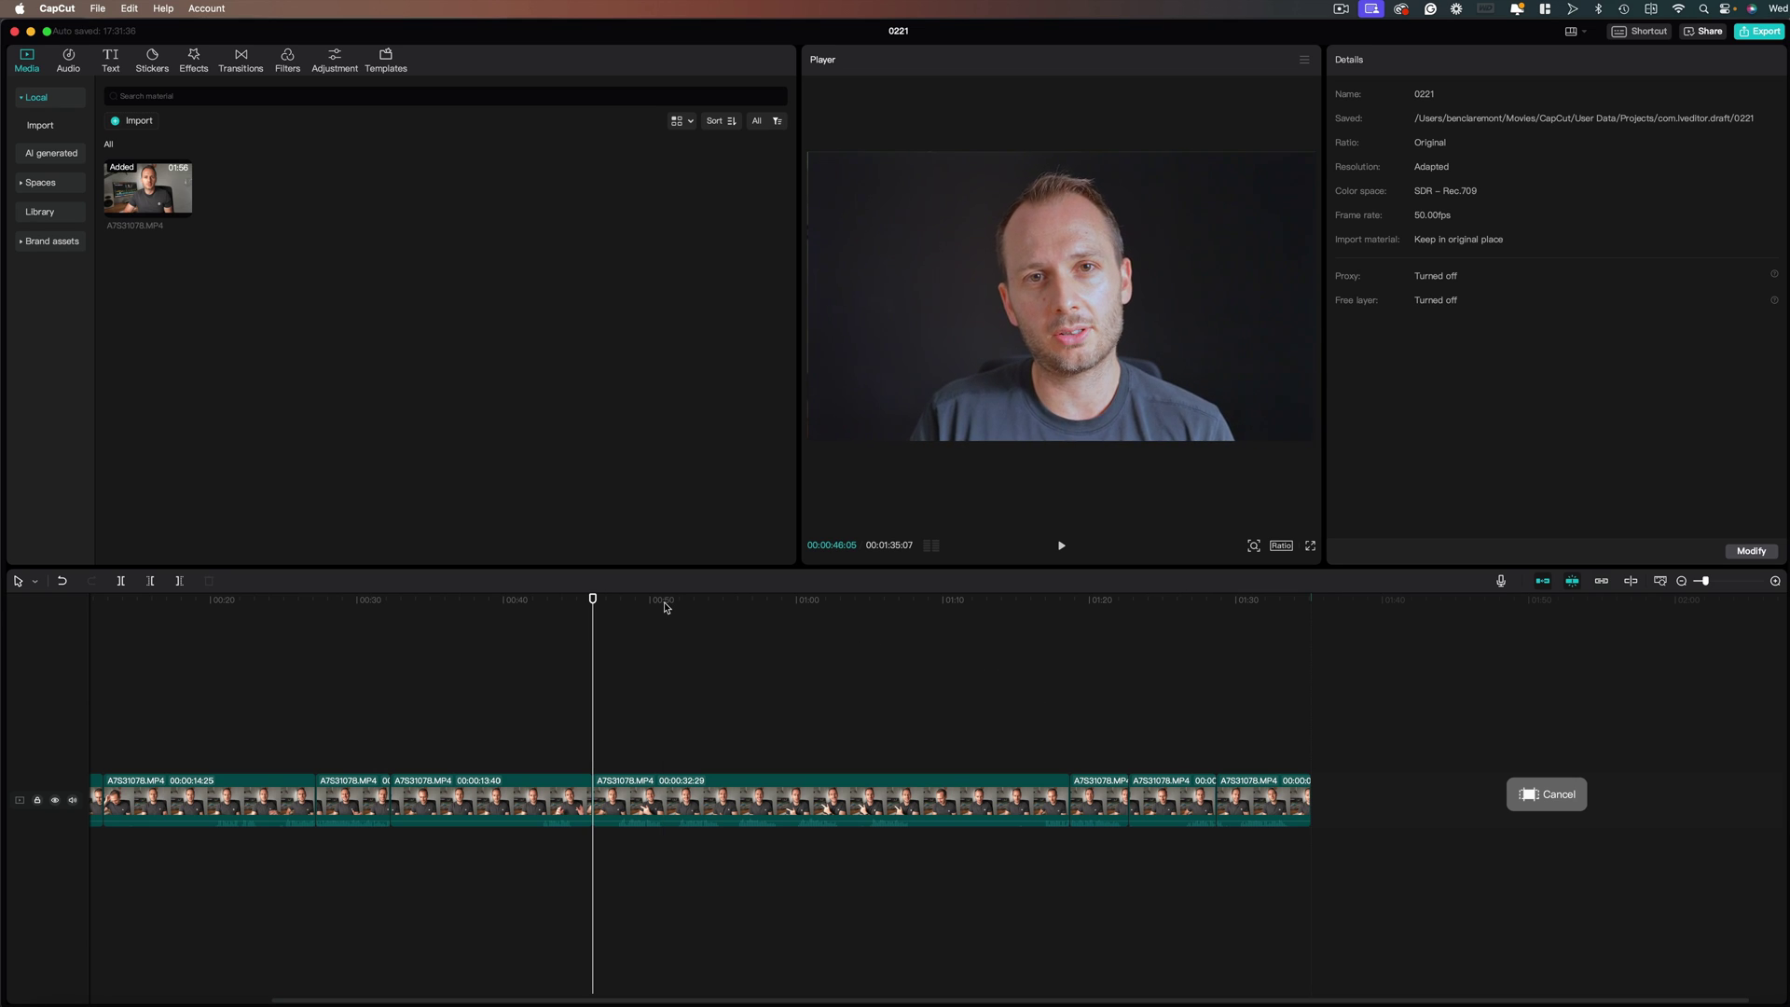
pyautogui.press('Down')
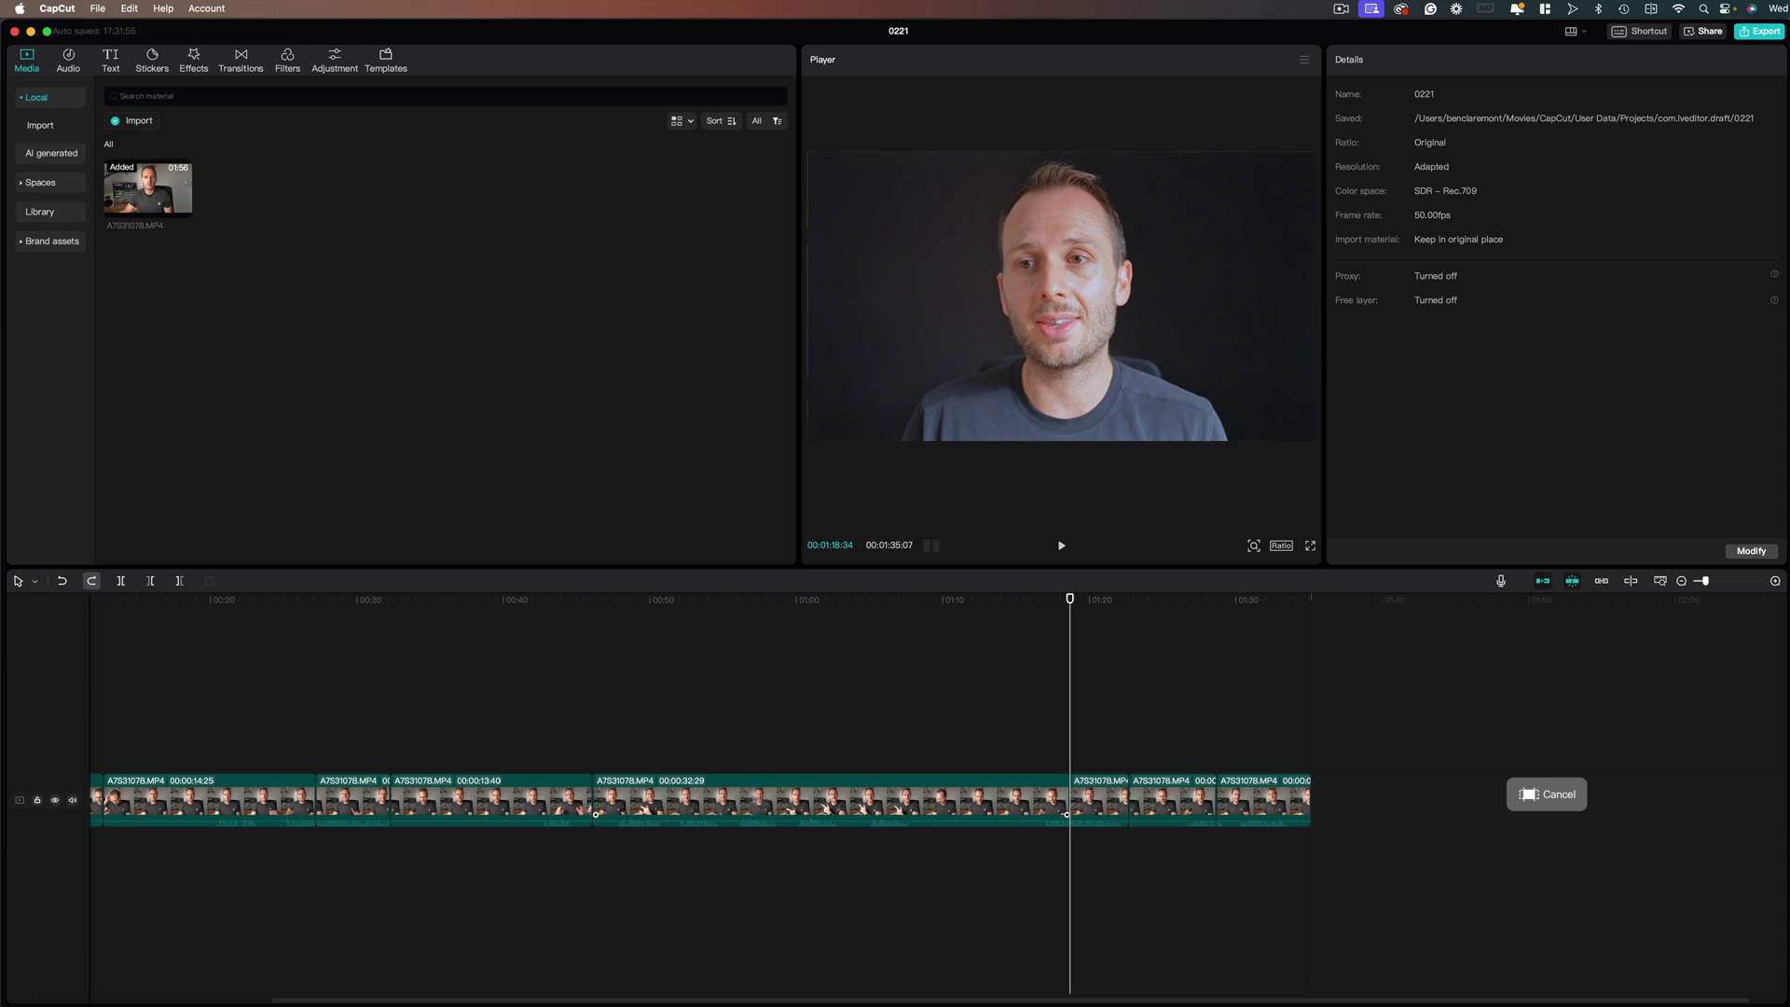
pyautogui.press('Up')
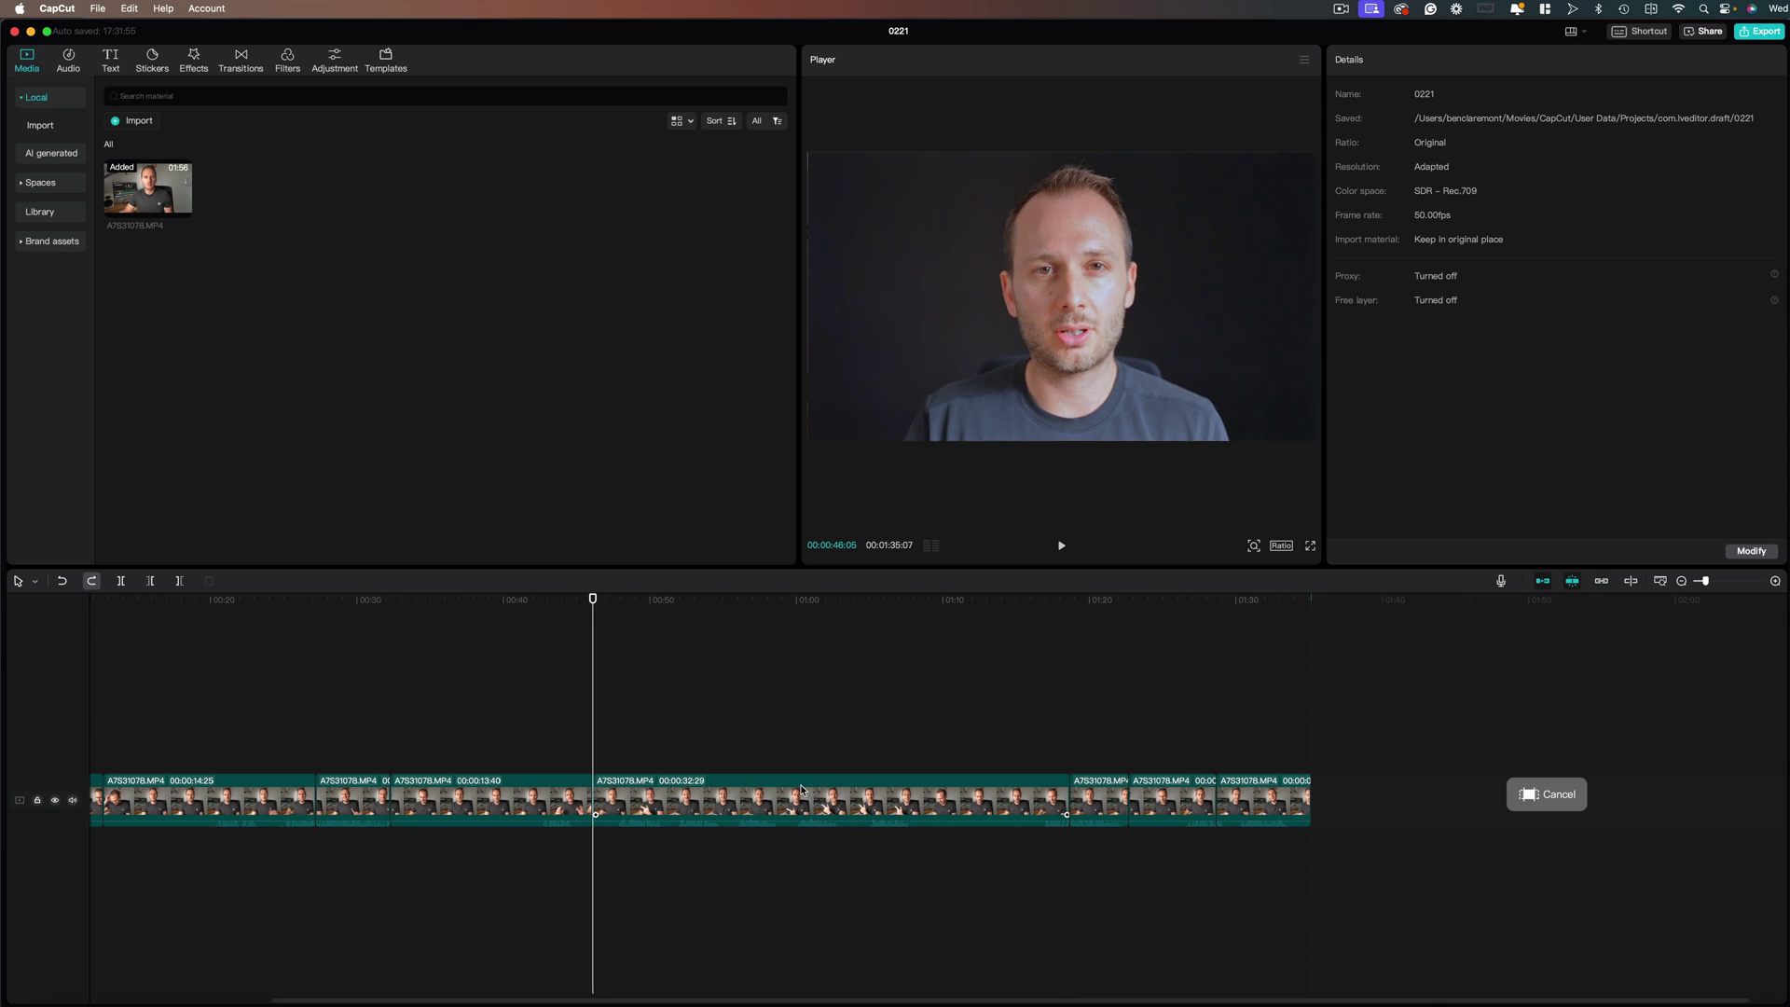
pyautogui.press('q')
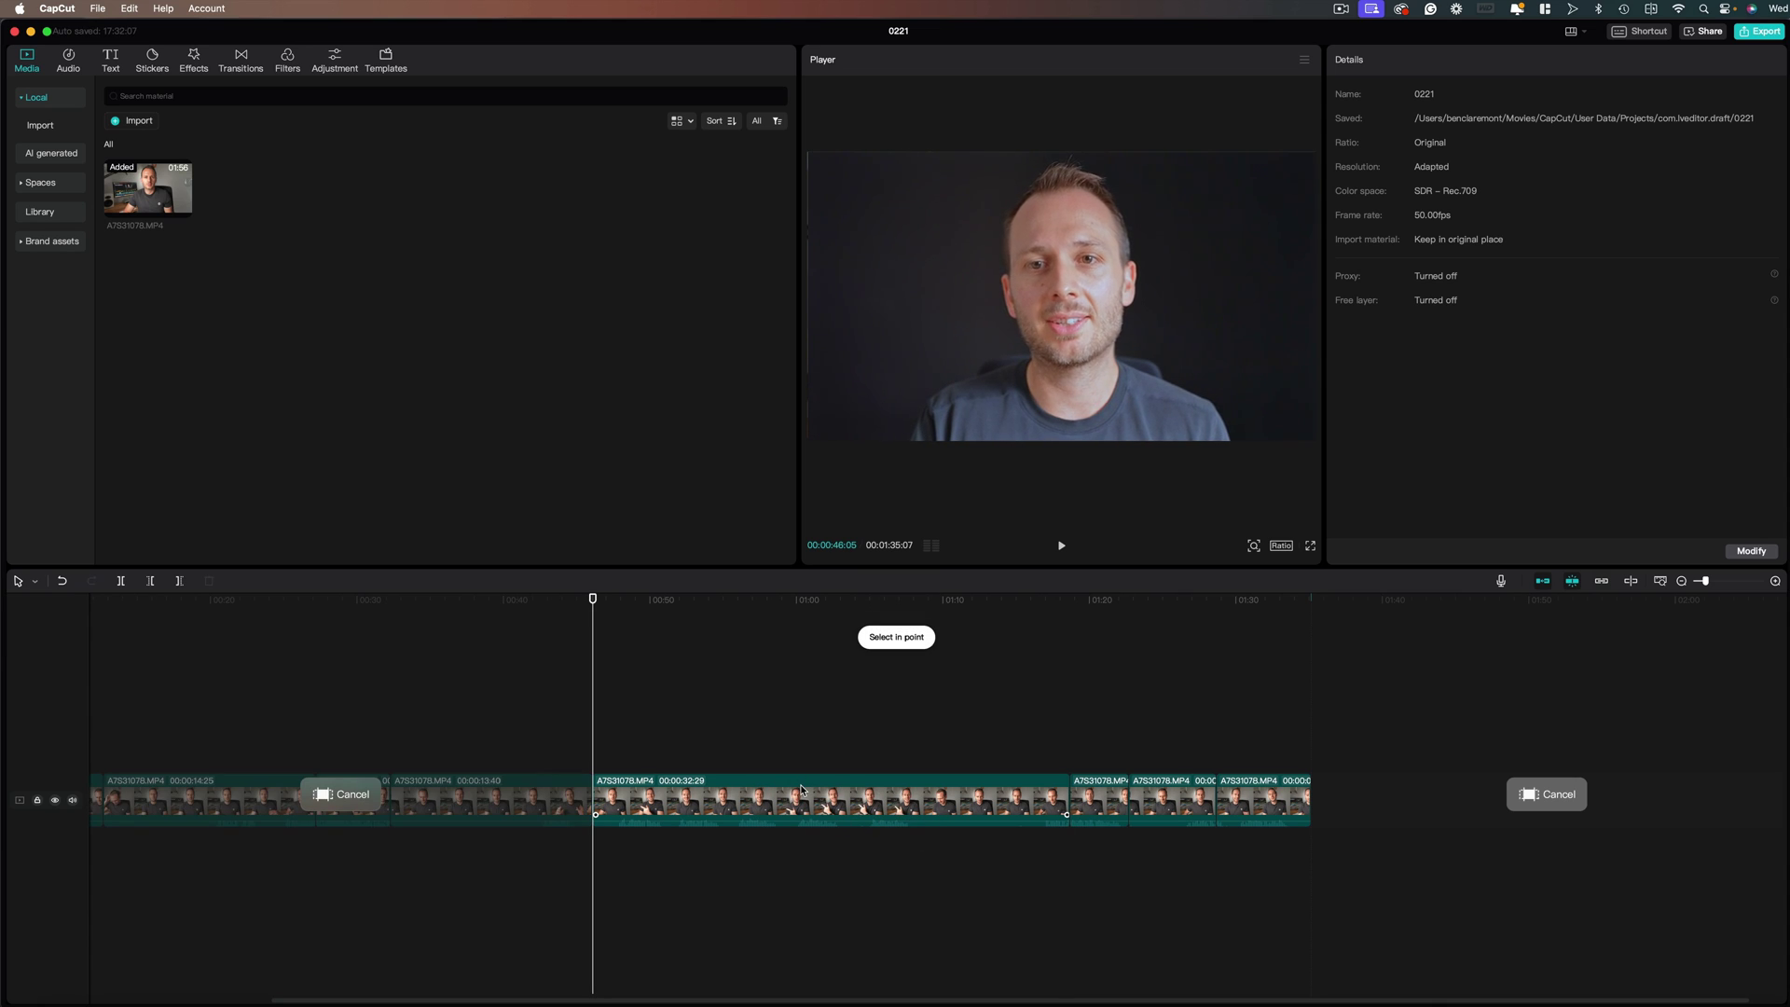
# Step: Set the out point with W at the clip's end and bring up export settings for the marked range
pyautogui.press('Down')
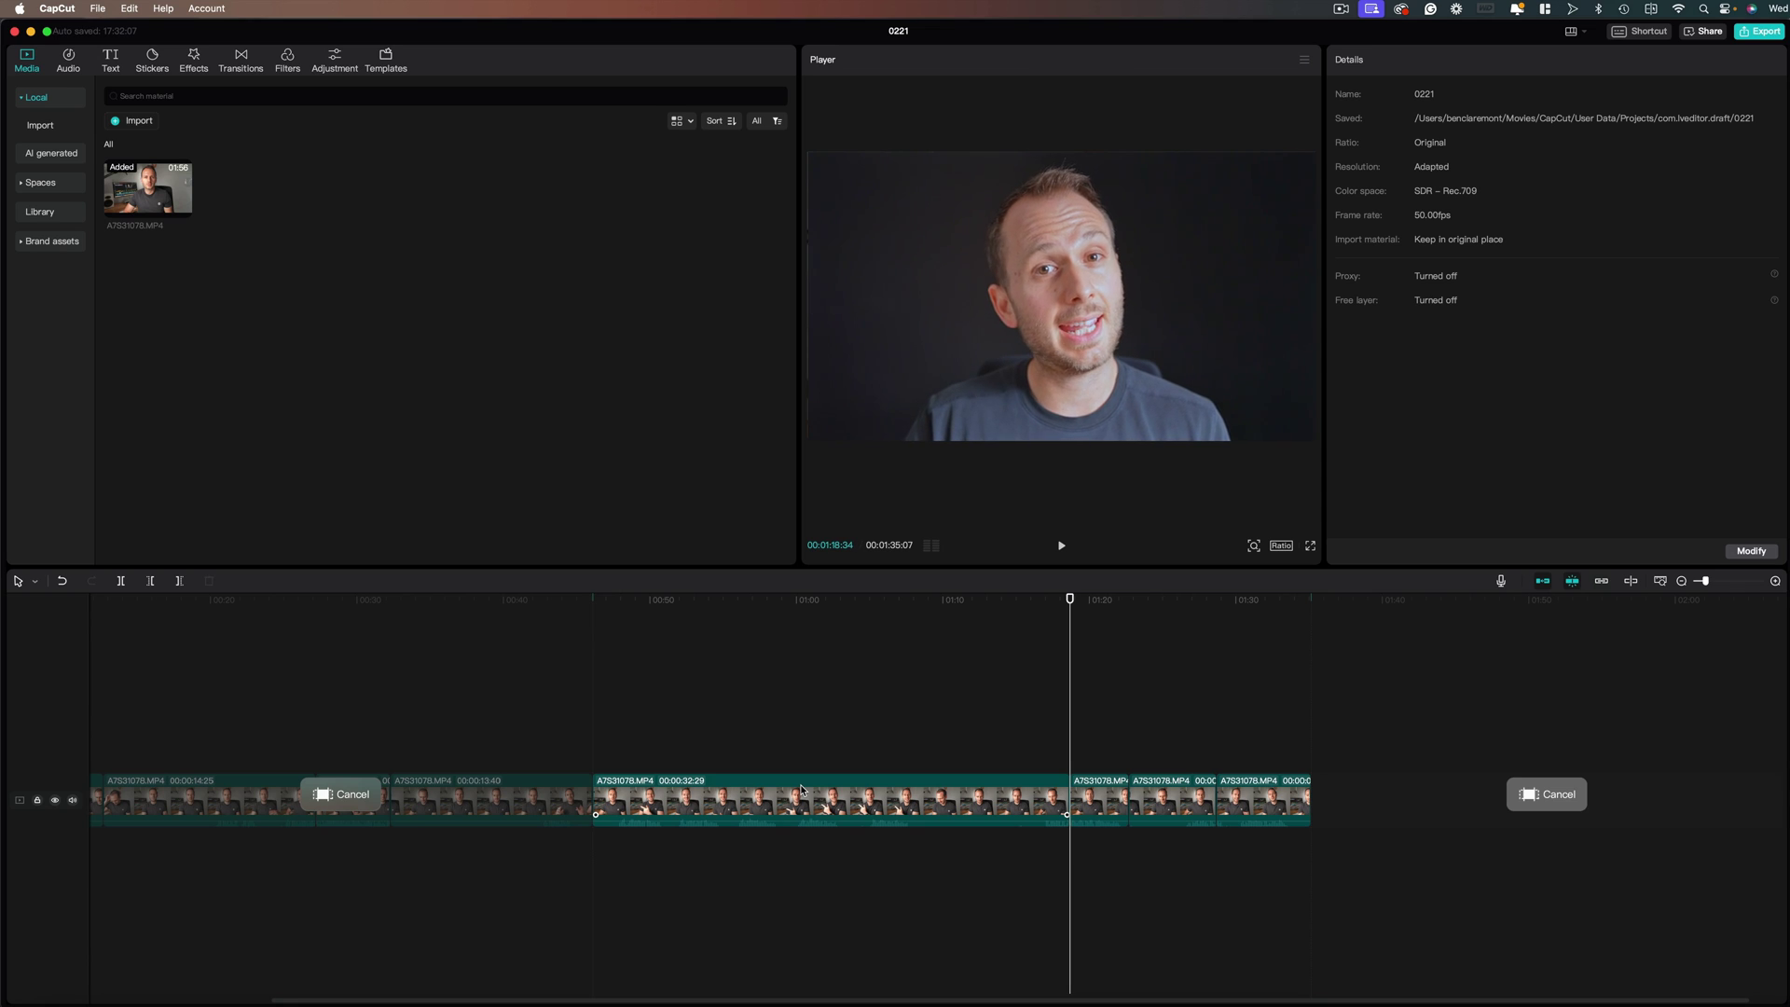
pyautogui.press('w')
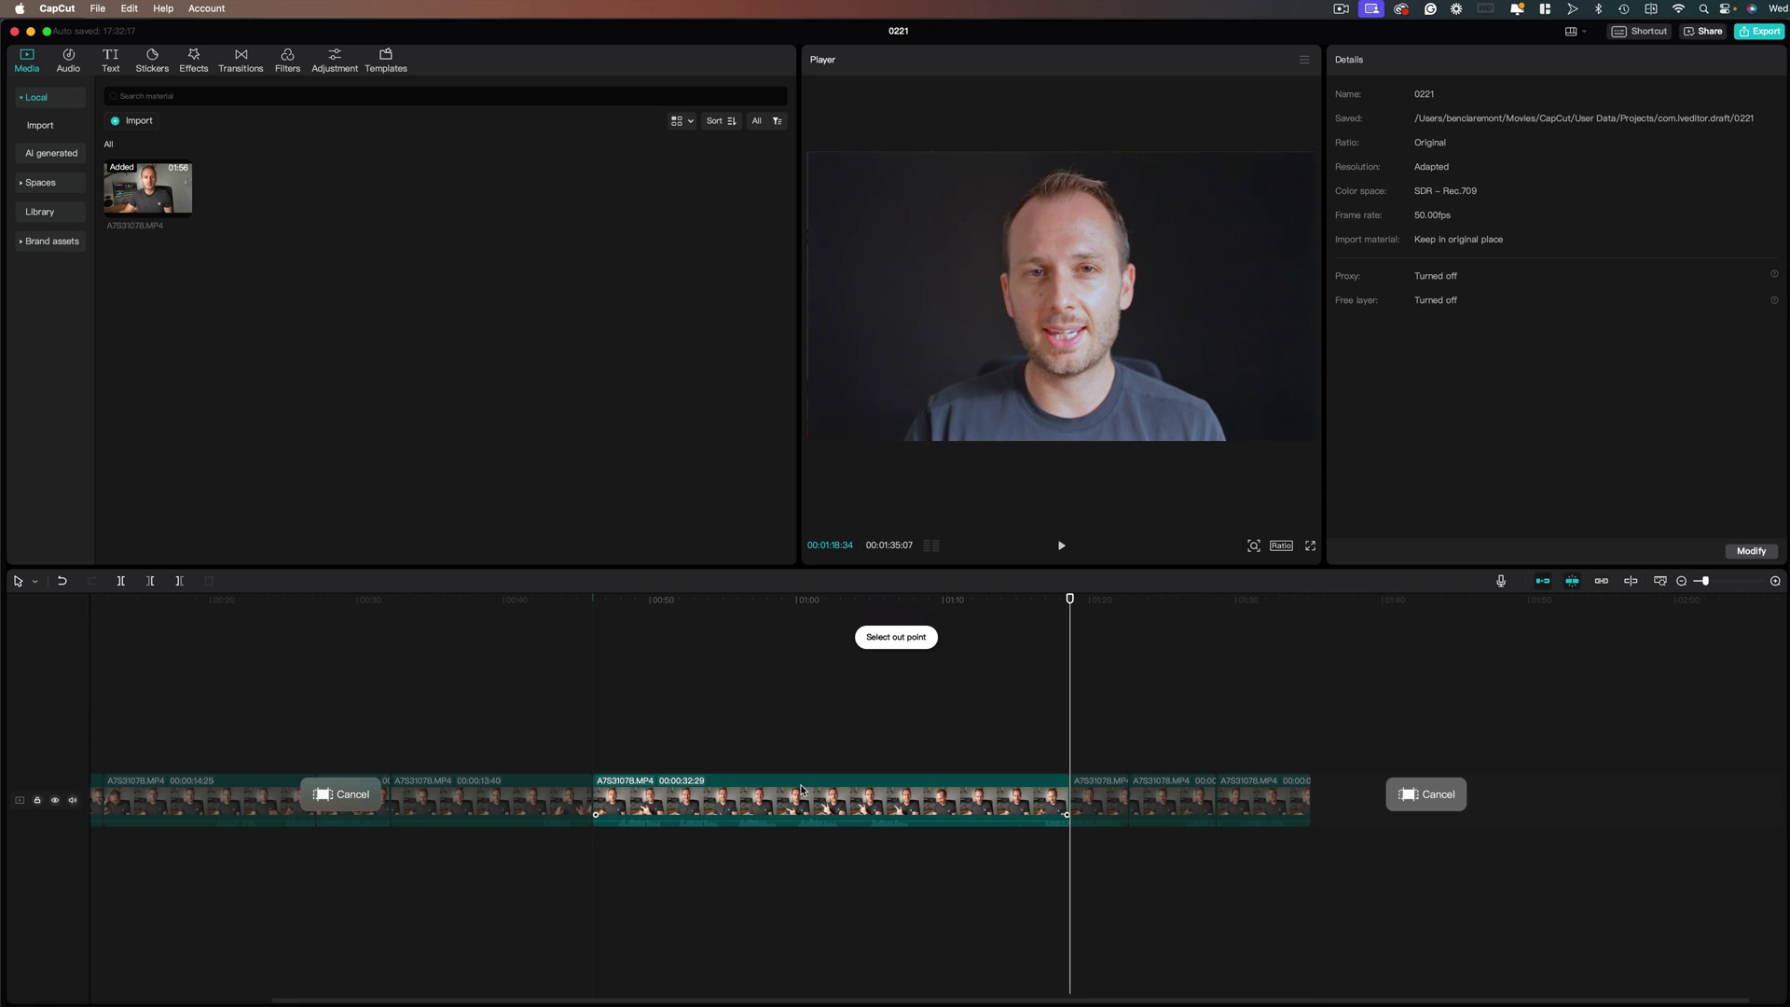
pyautogui.click(828, 601)
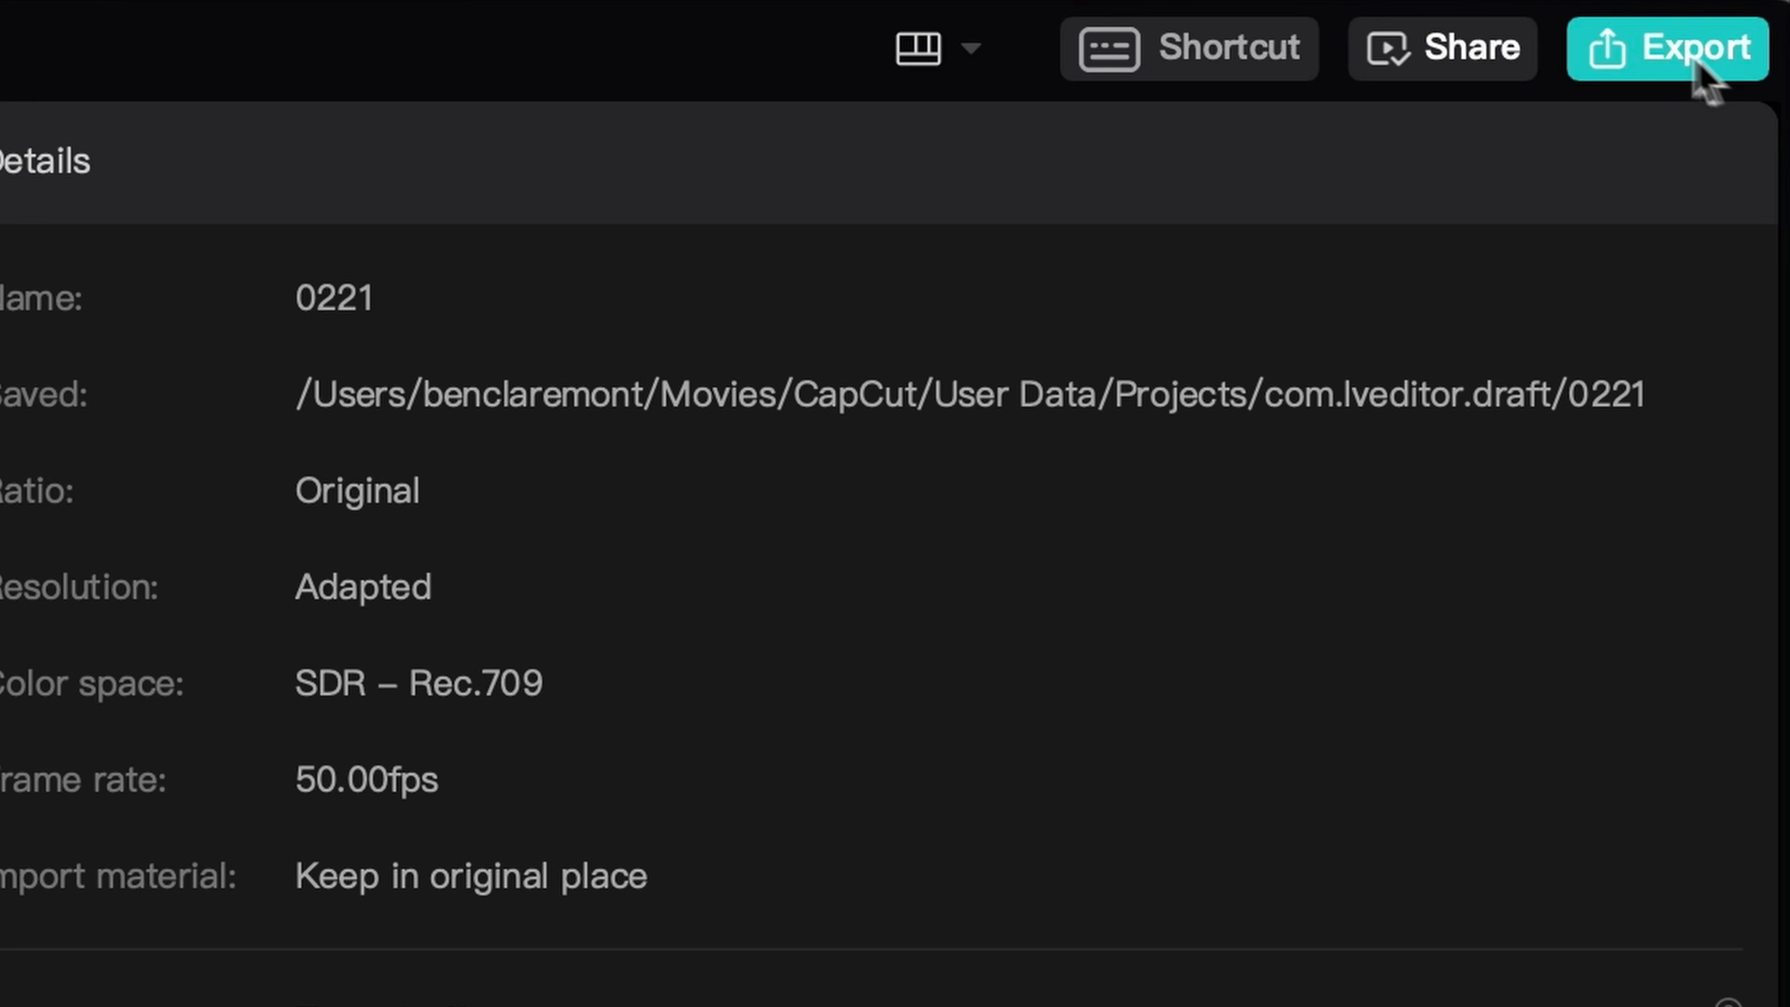
pyautogui.click(1671, 51)
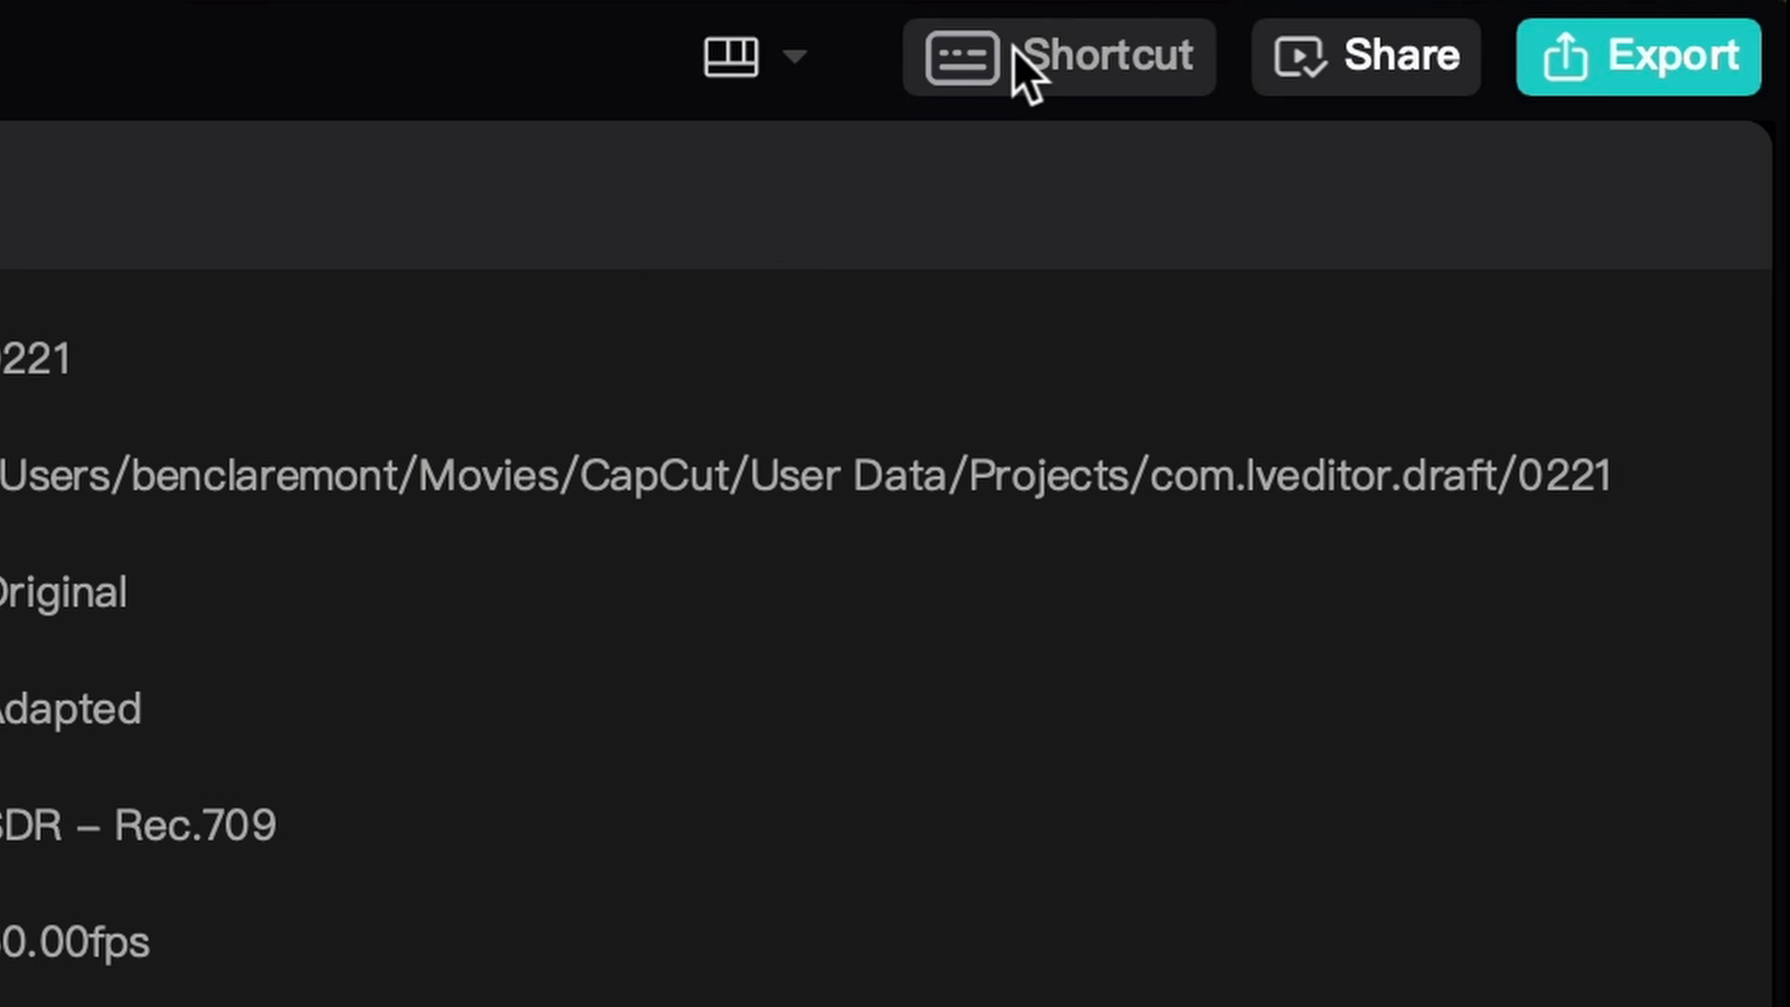
# Step: Open CapCut's Shortcut settings to show the Timeline shortcut list
pyautogui.click(1014, 51)
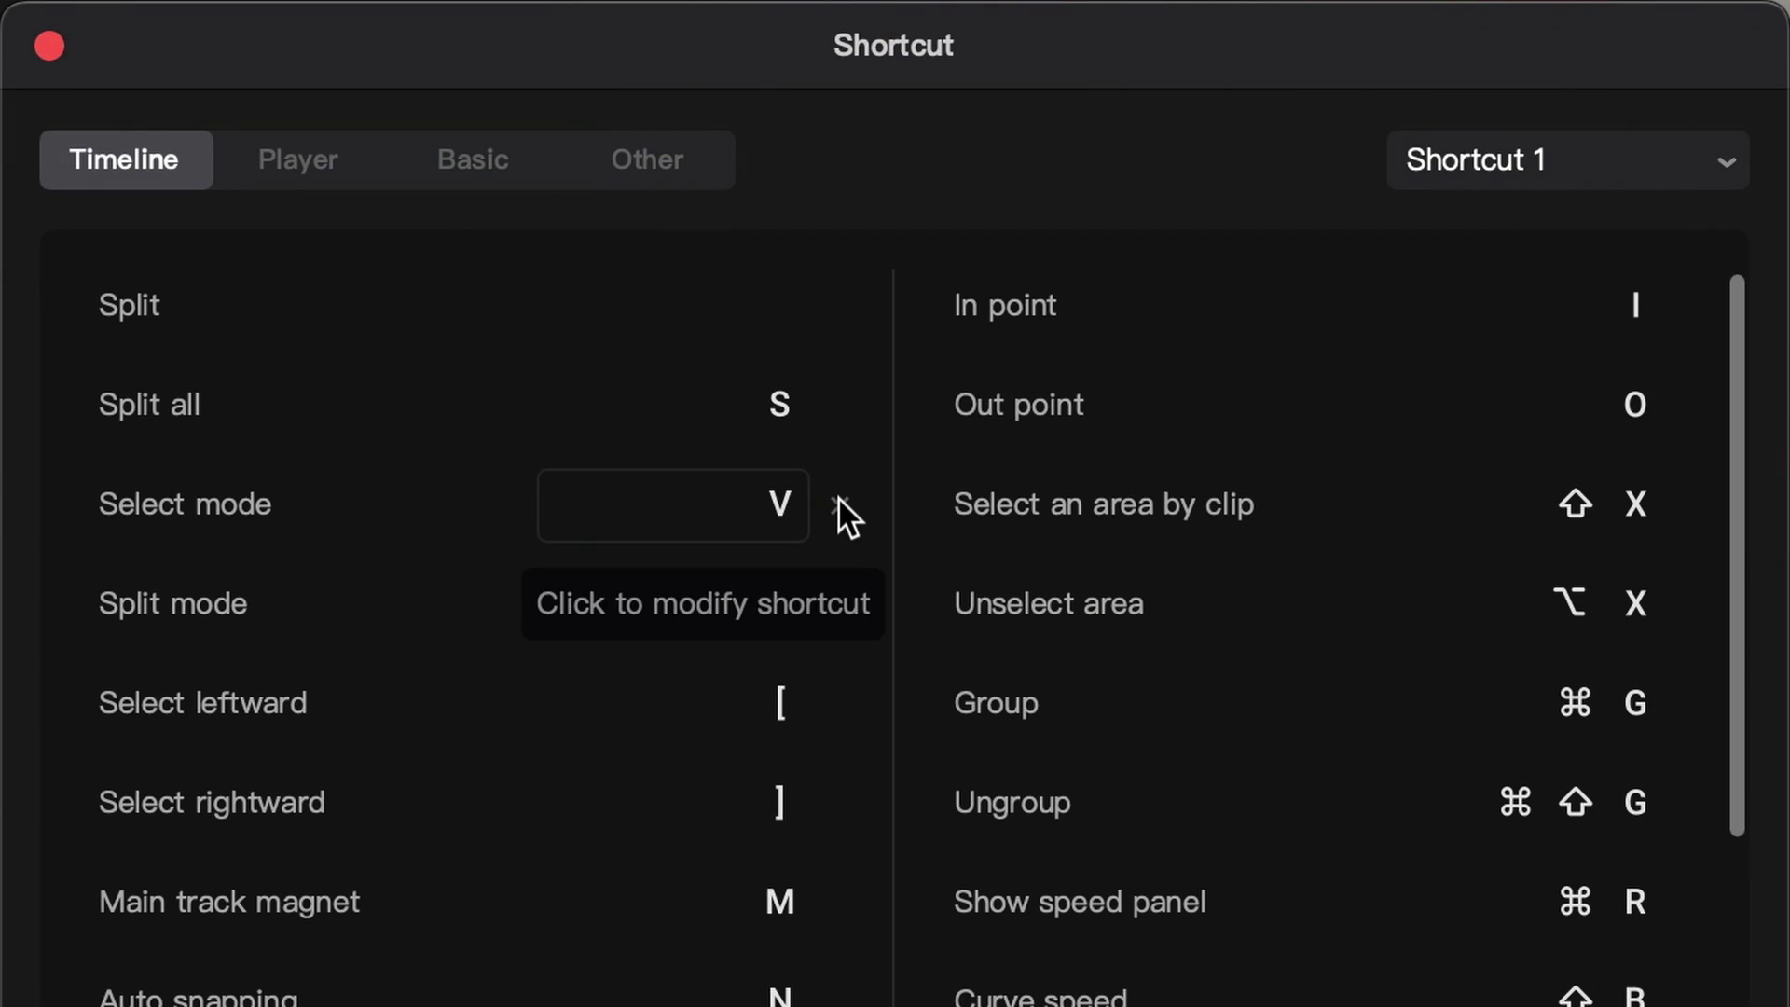